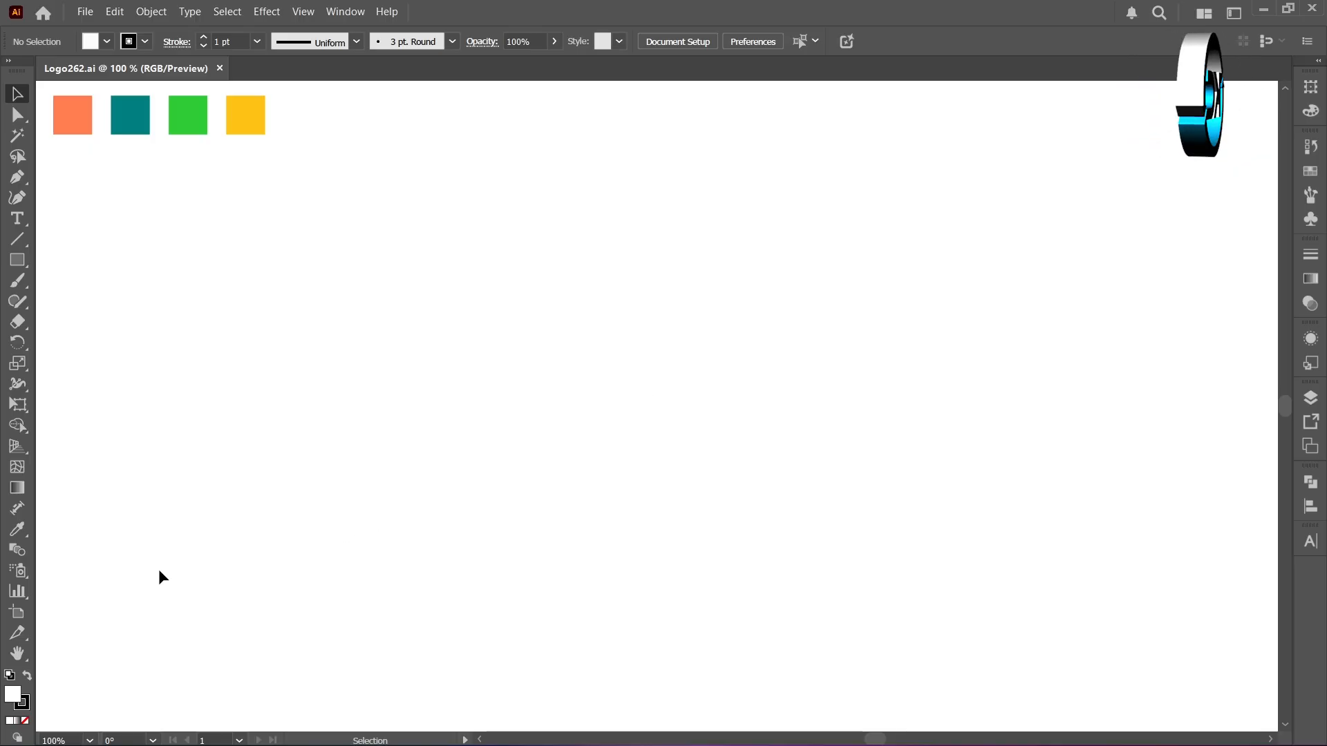
- Turn on the center mark display for Artboard 1
double_click(16, 620)
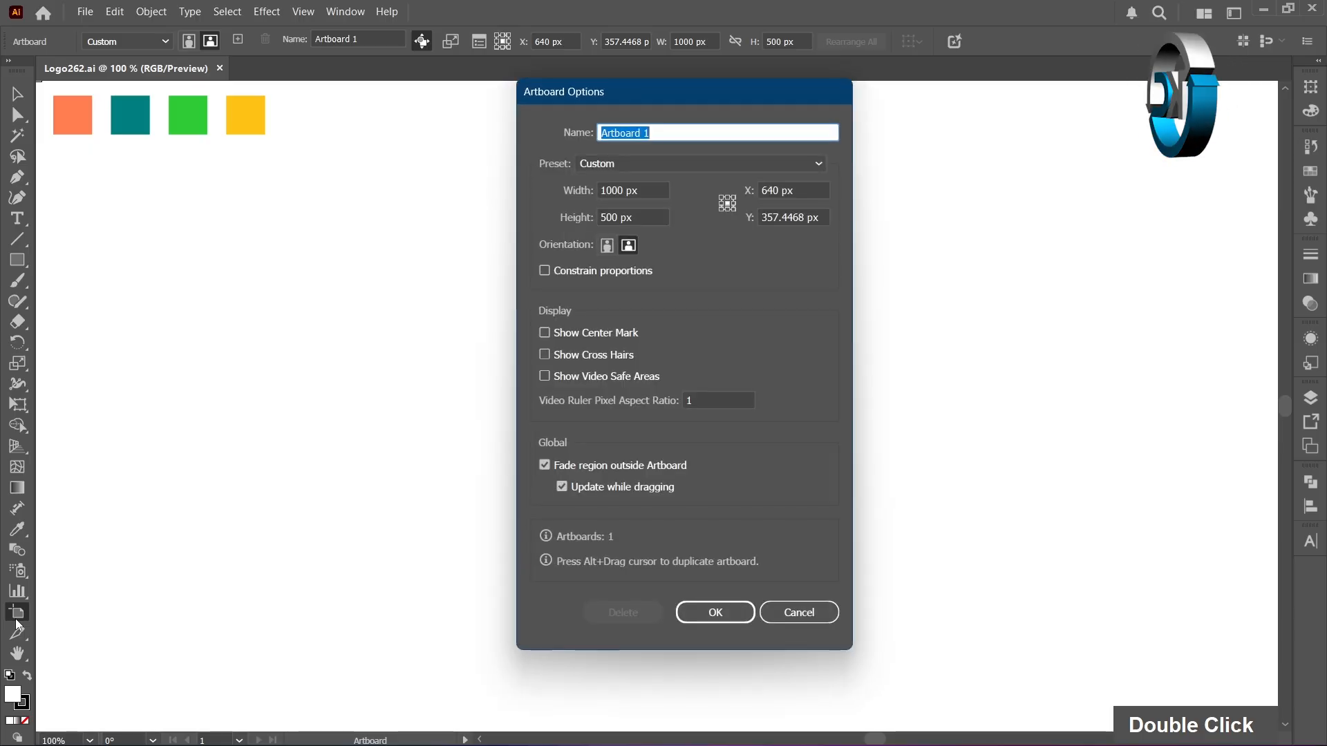
click(546, 334)
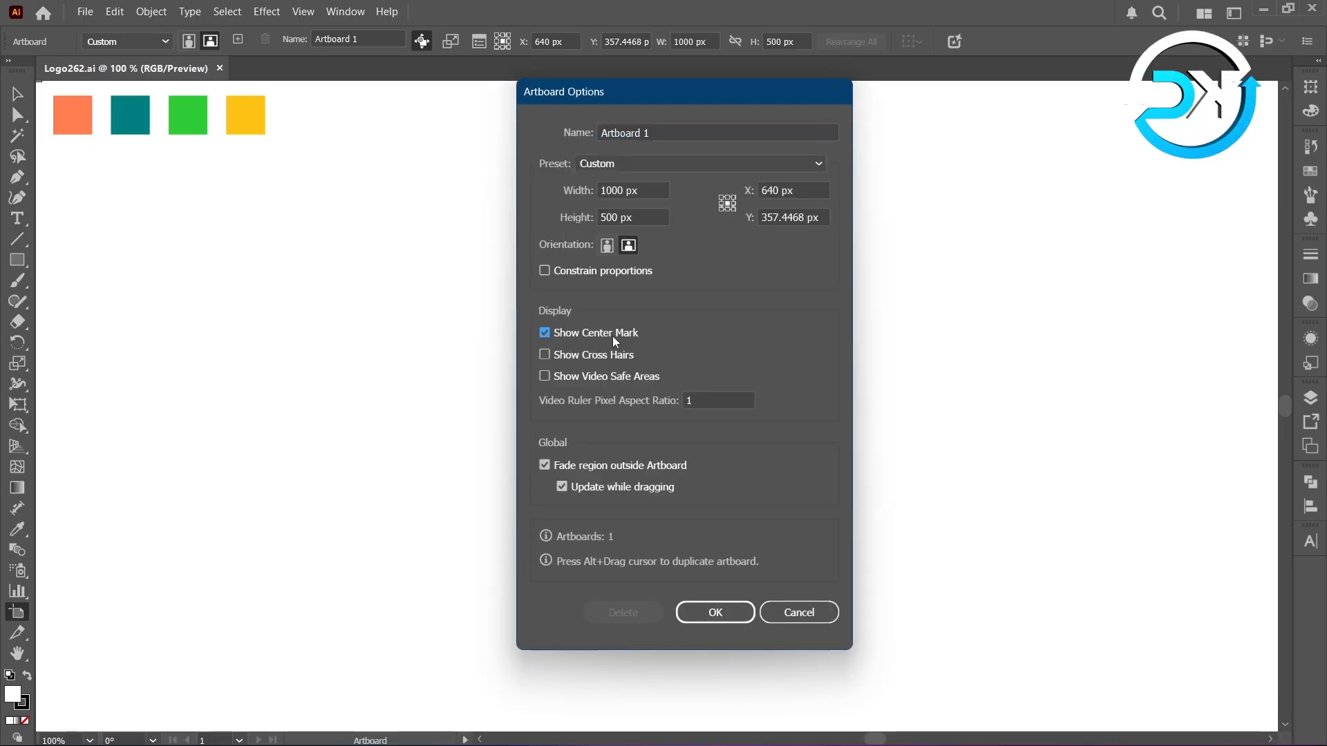
click(728, 611)
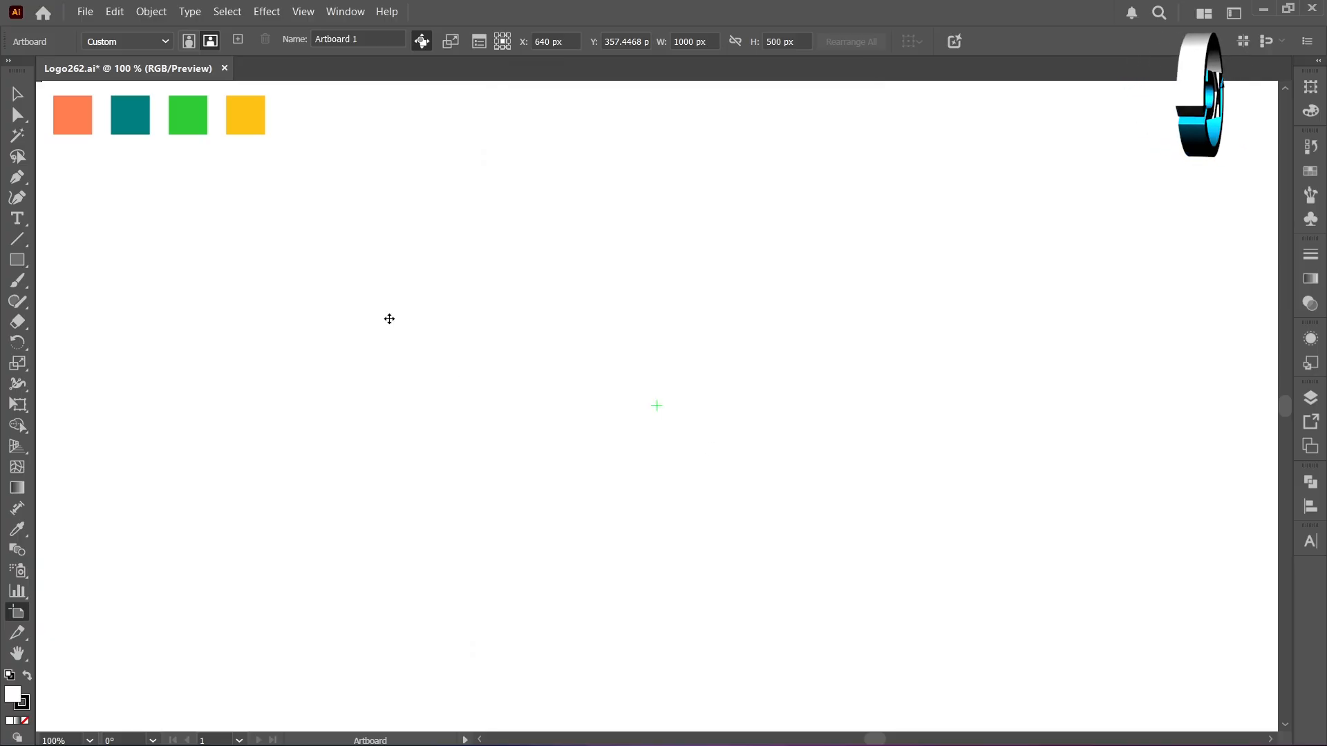
click(20, 94)
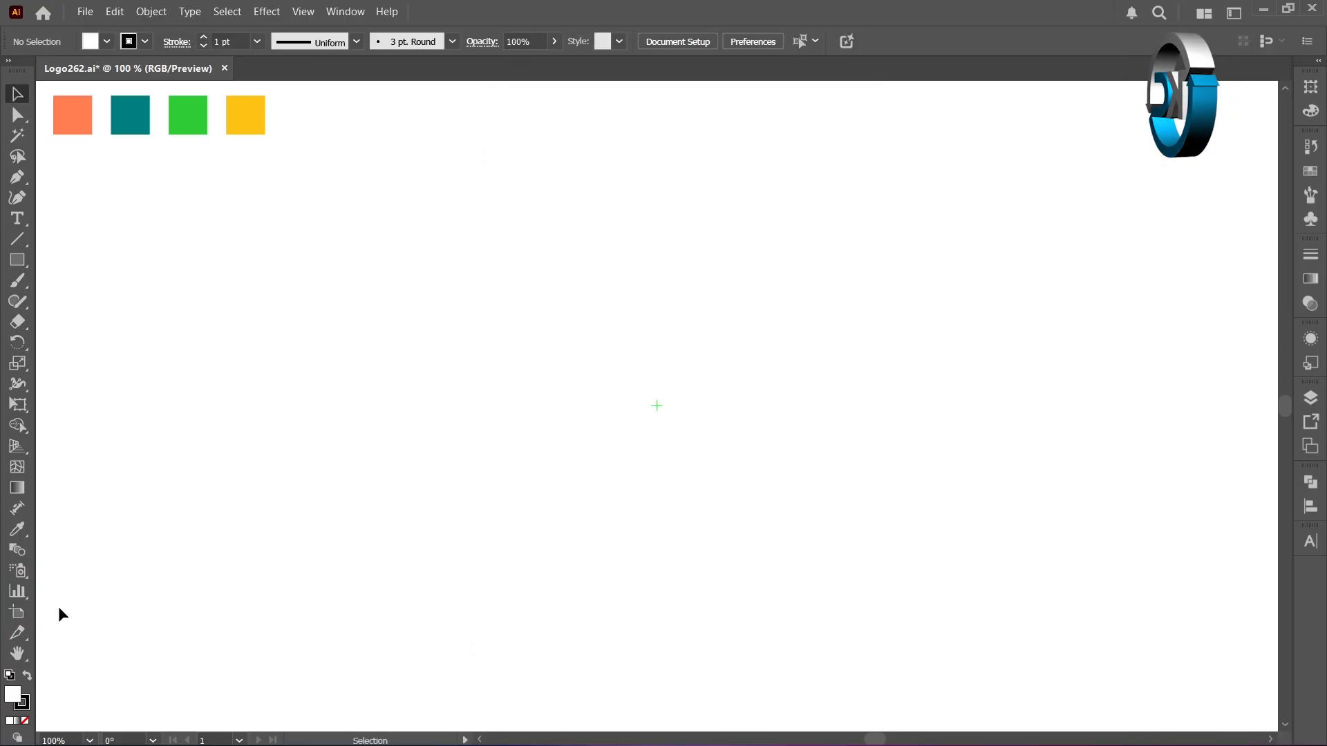
- Create an unfilled 300 x 300 px rectangular grid with 5 horizontal and 5 vertical dividers, centered on the artboard's center mark
click(26, 721)
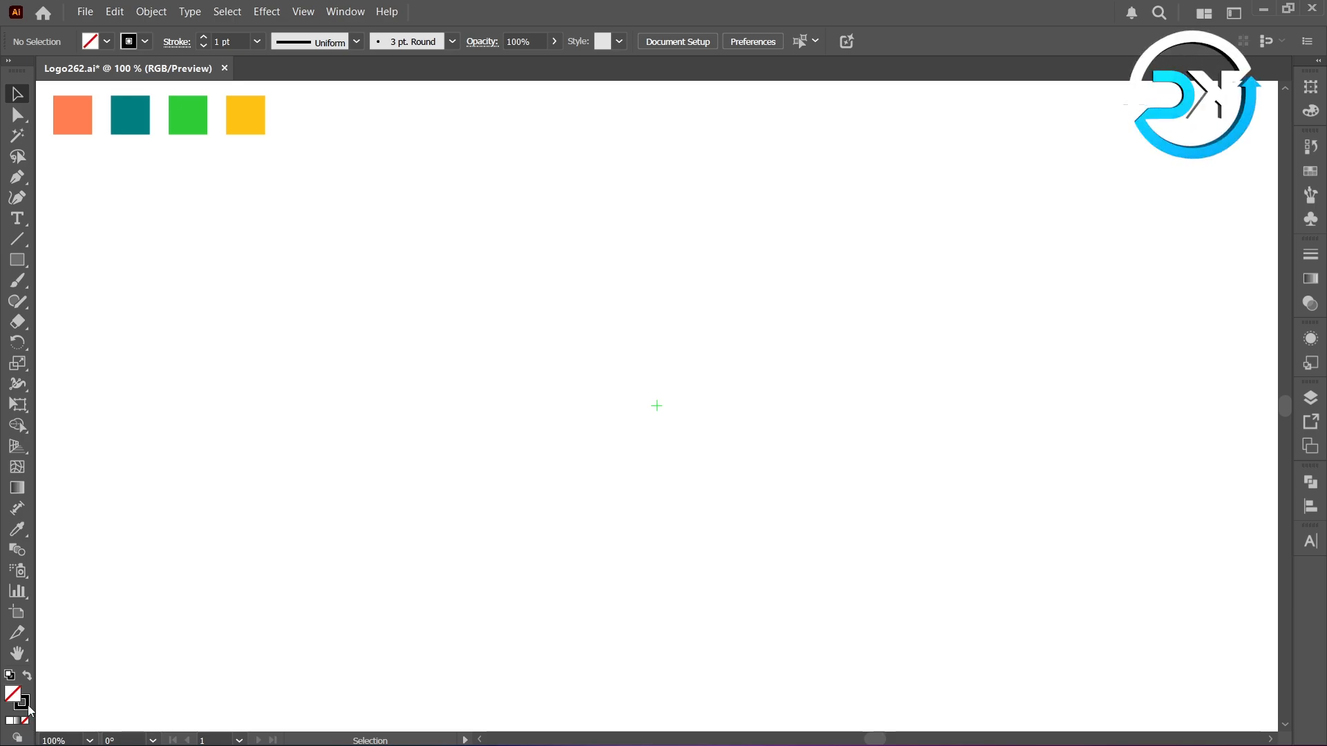
right_click(25, 238)
click(161, 300)
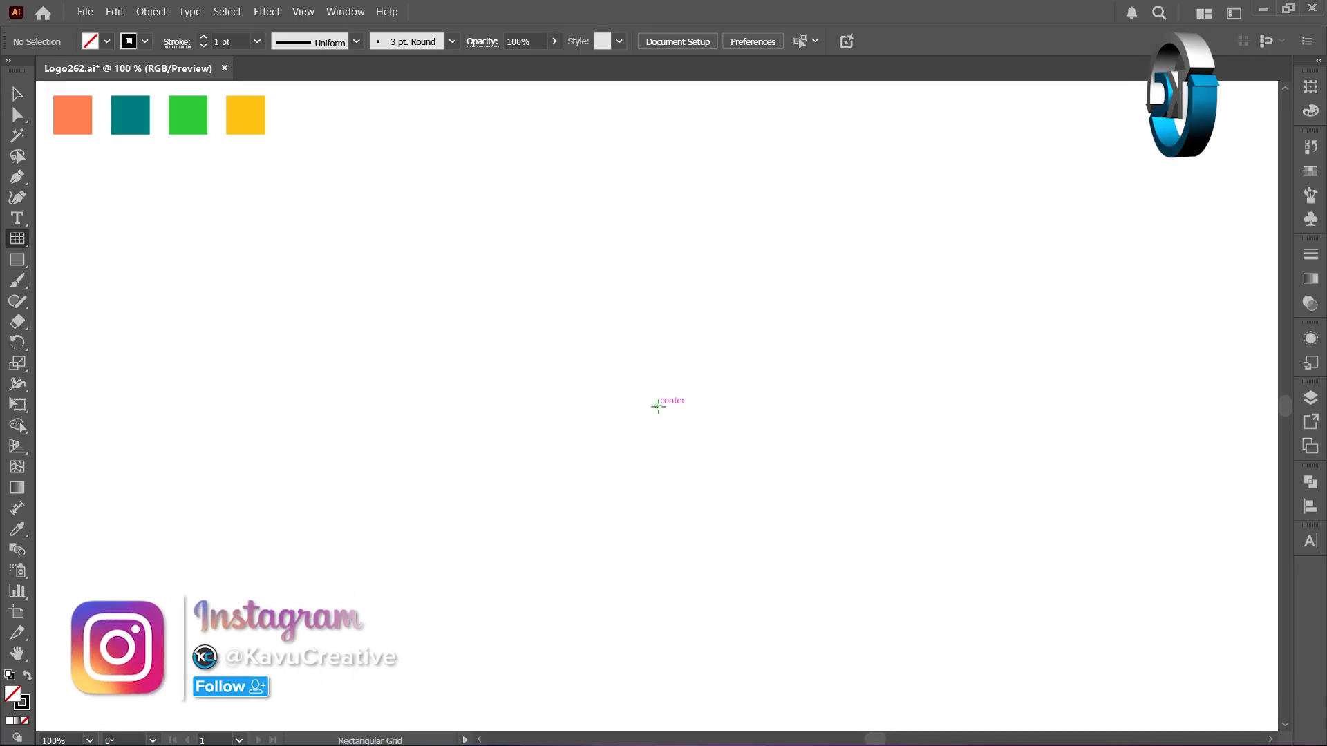
alt+click(657, 406)
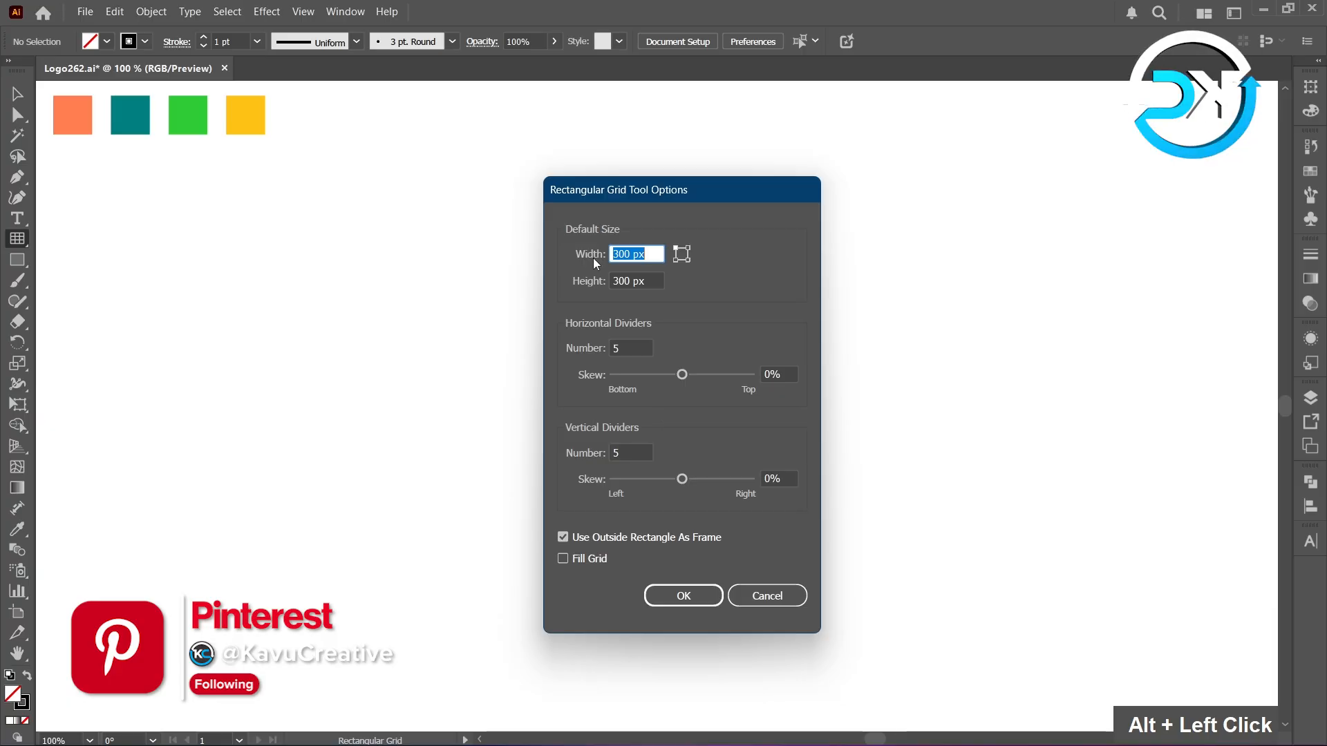
key(Tab)
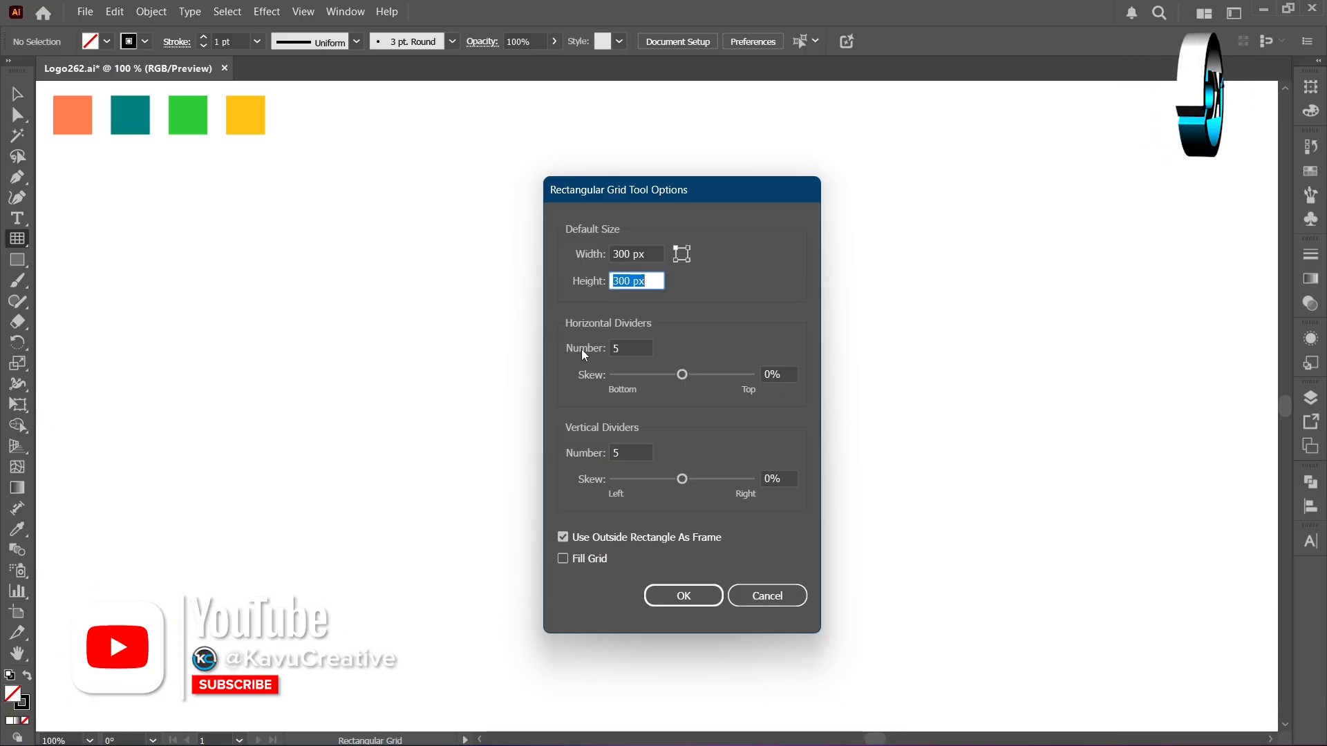
key(Tab)
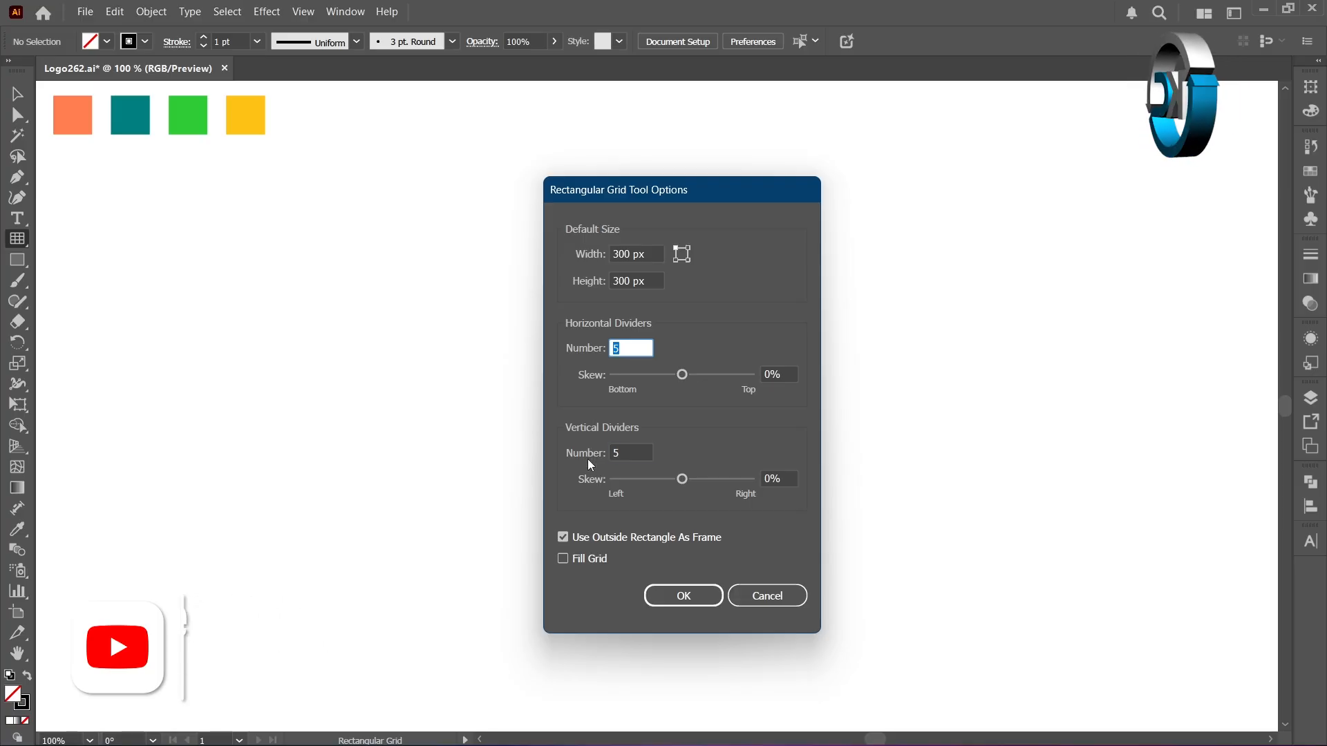
key(Tab)
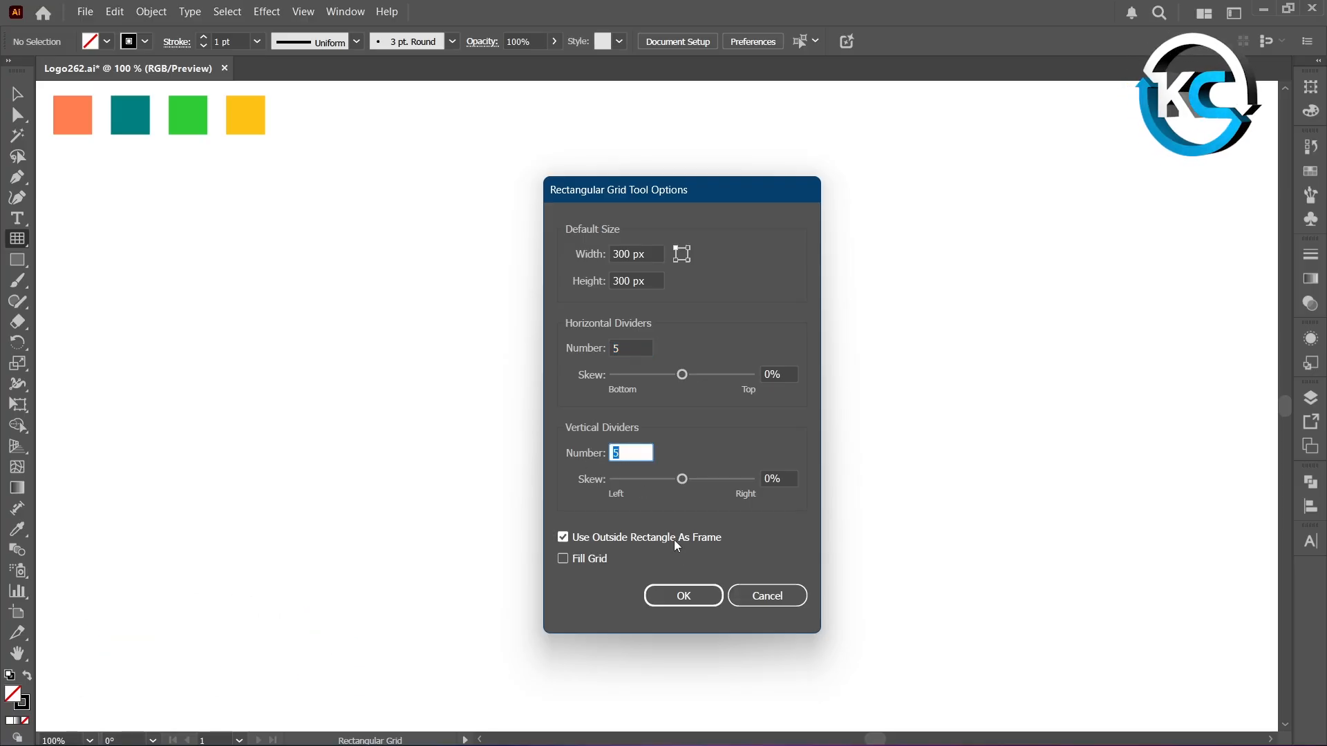
click(703, 598)
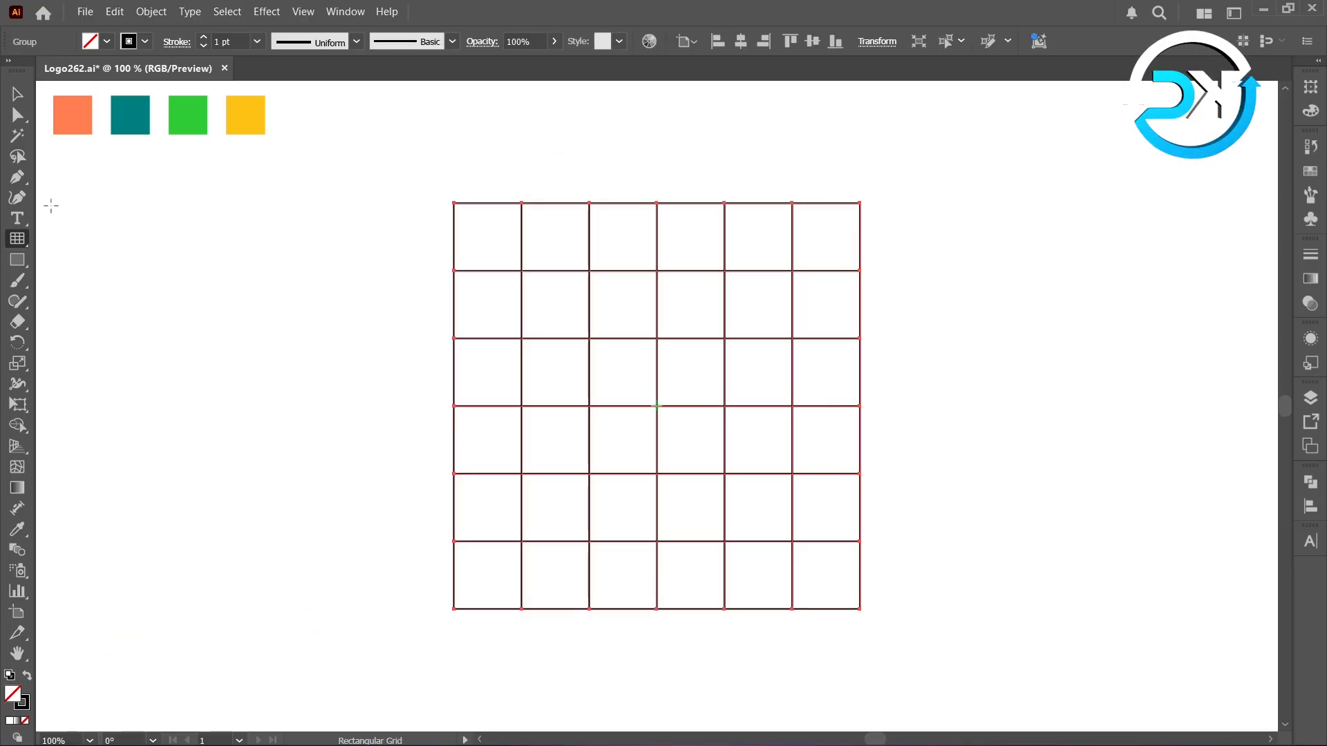
click(17, 95)
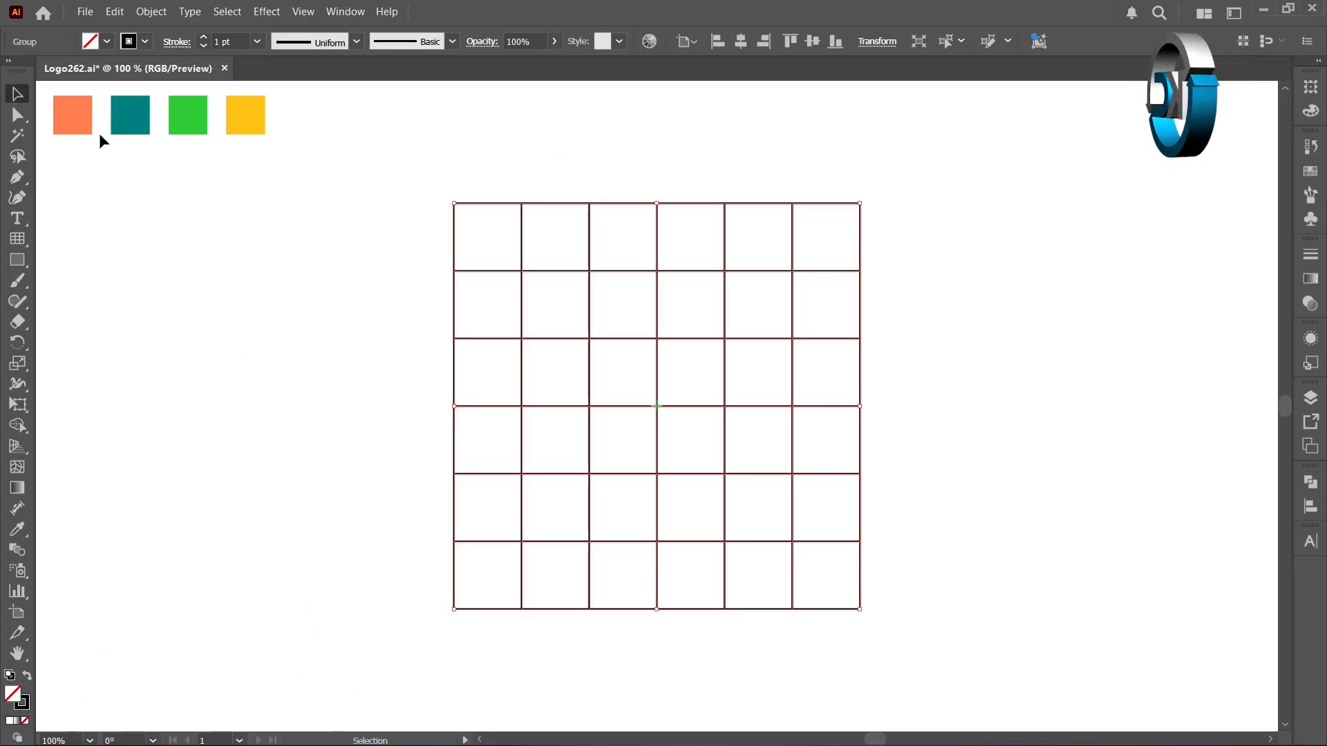
click(296, 269)
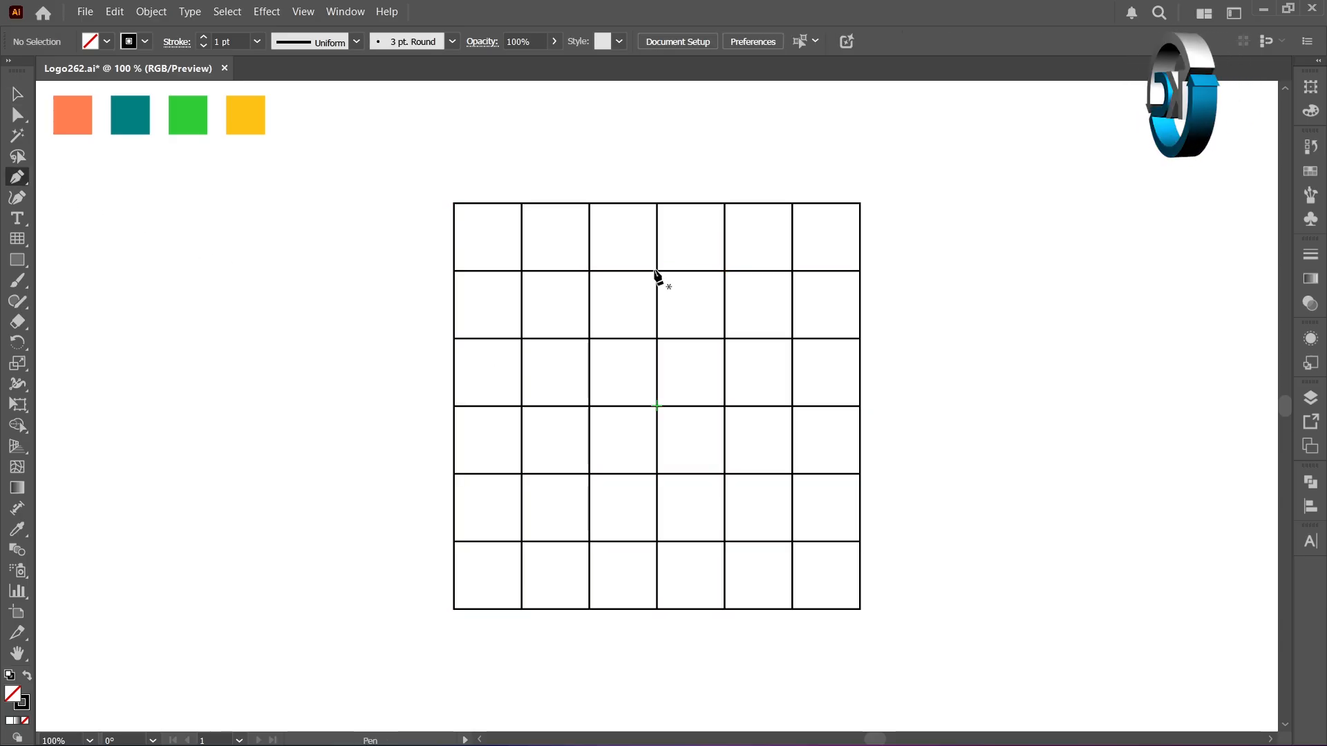
- Draw rising diagonal lines with the Pen tool across the first- and second-row cells of the grid's fourth column
click(657, 271)
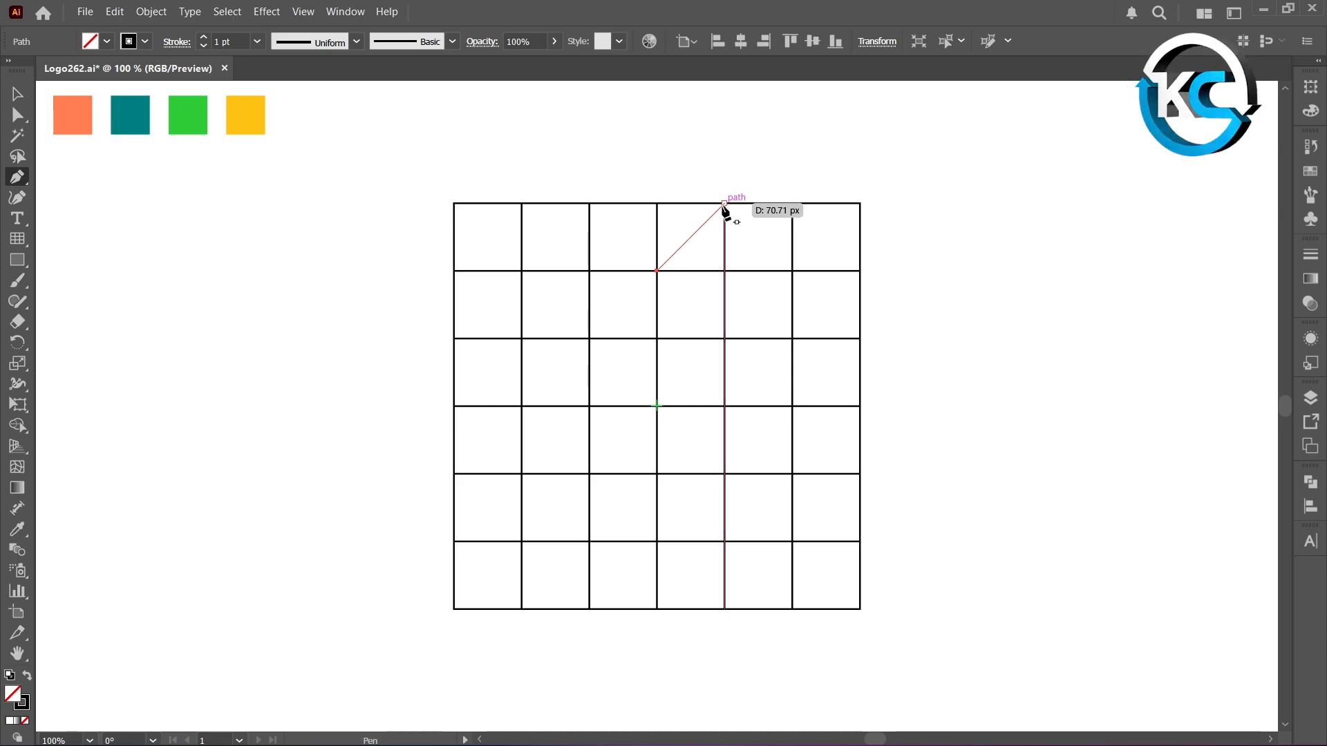
click(724, 204)
ctrl+click(714, 184)
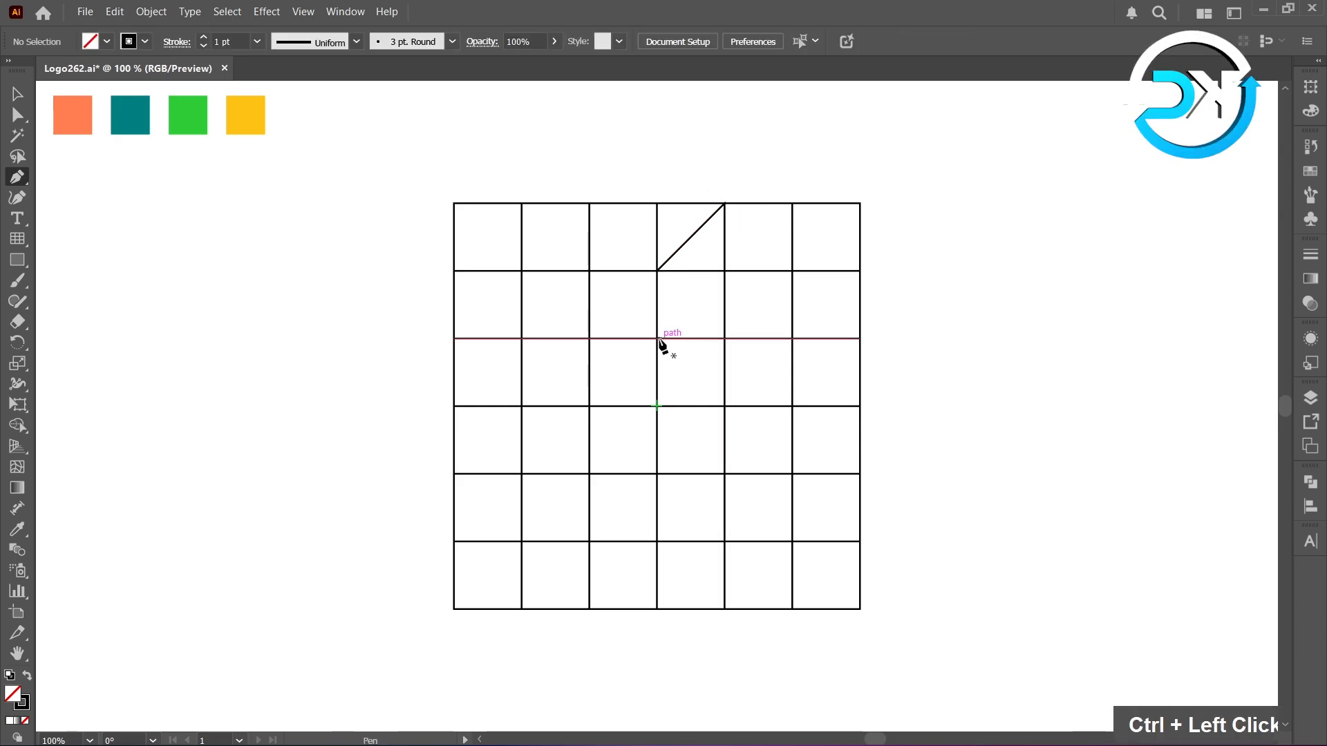
click(657, 339)
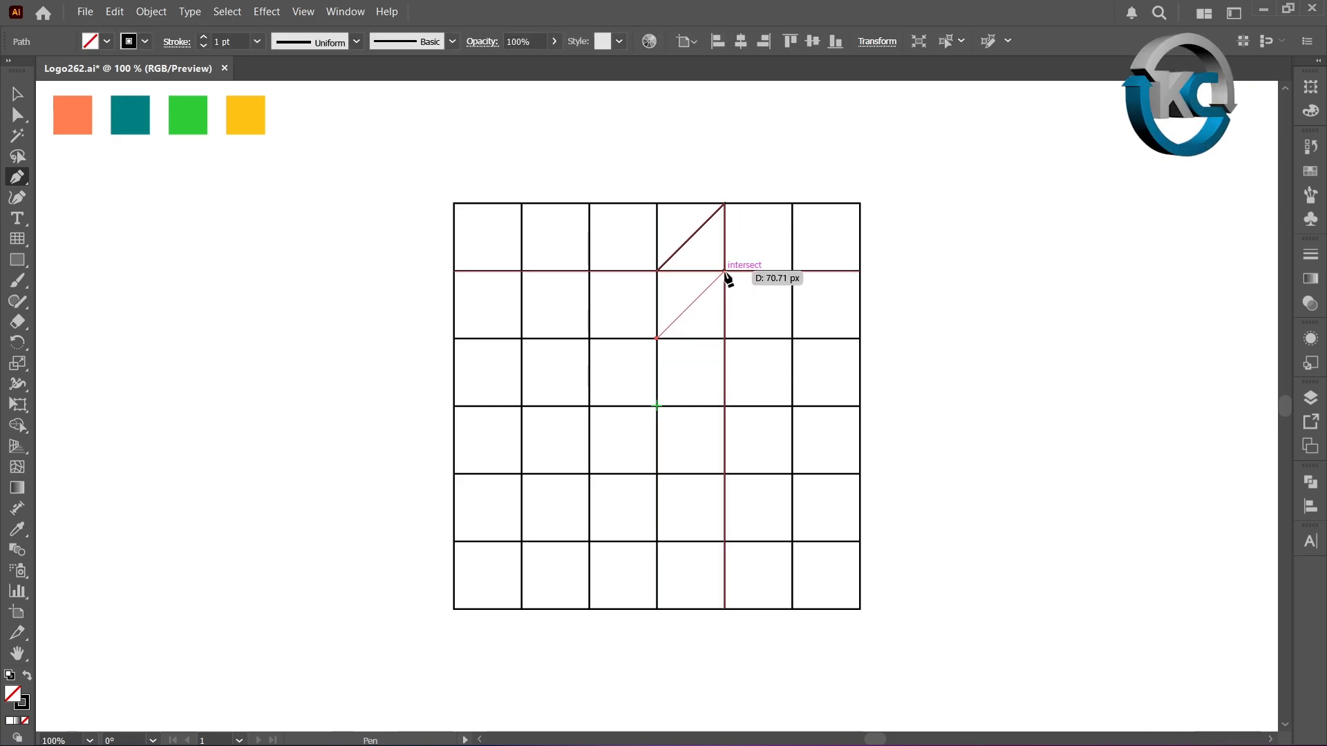
click(725, 271)
ctrl+click(887, 360)
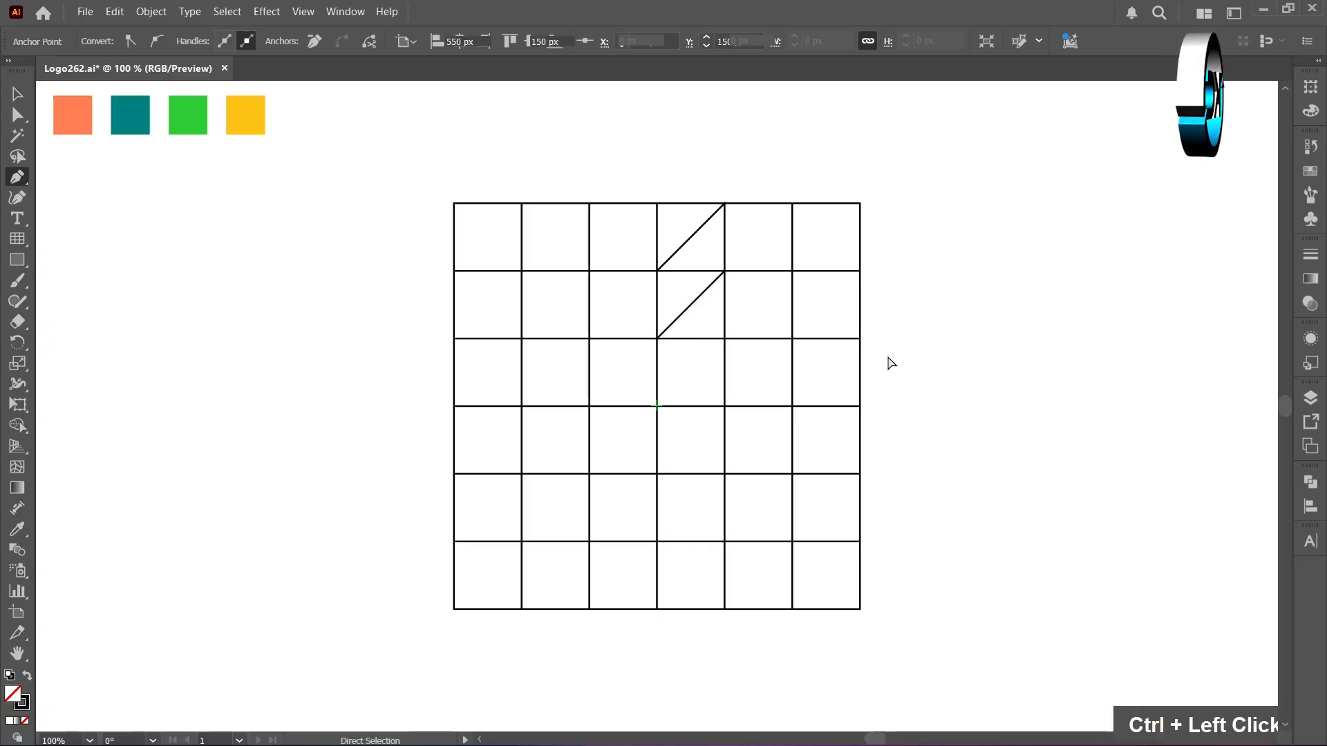
- Draw rising diagonal lines with the Pen tool across the second- and third-row cells of the grid's sixth column
click(792, 339)
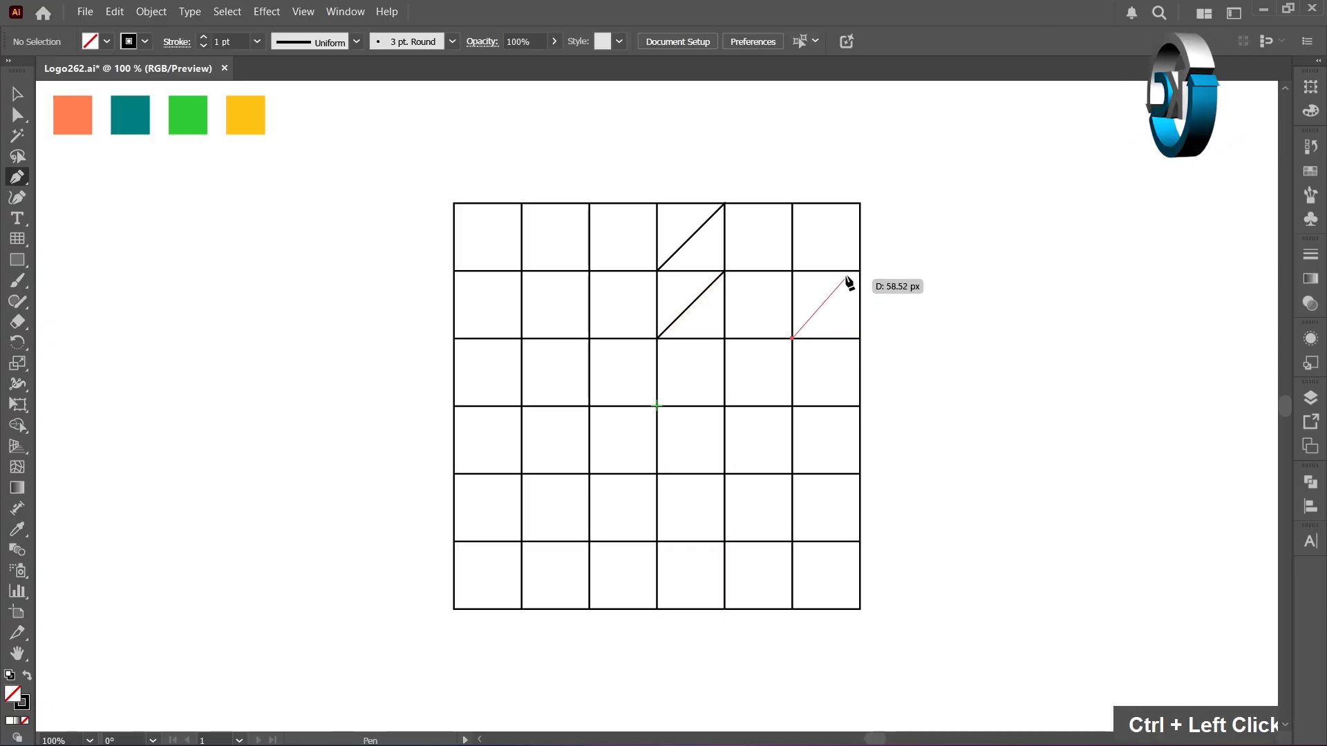
click(860, 271)
ctrl+click(868, 373)
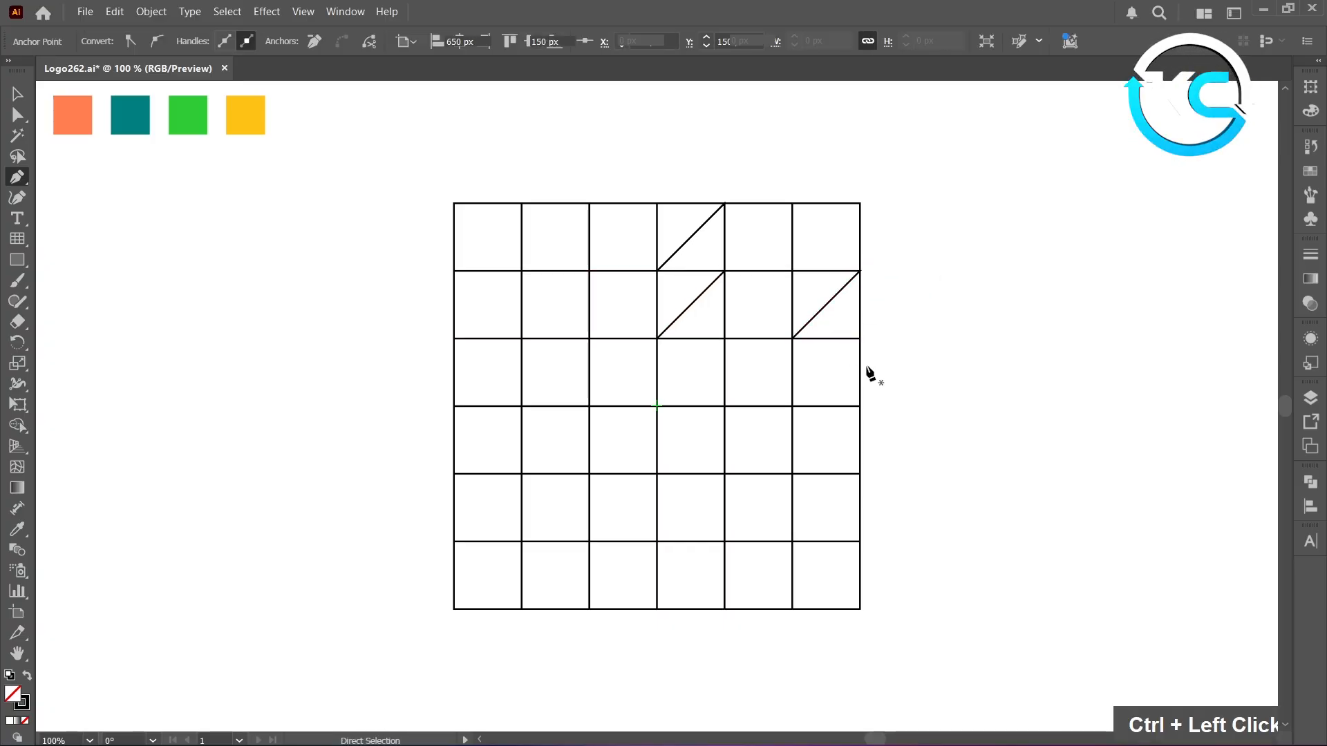
click(792, 406)
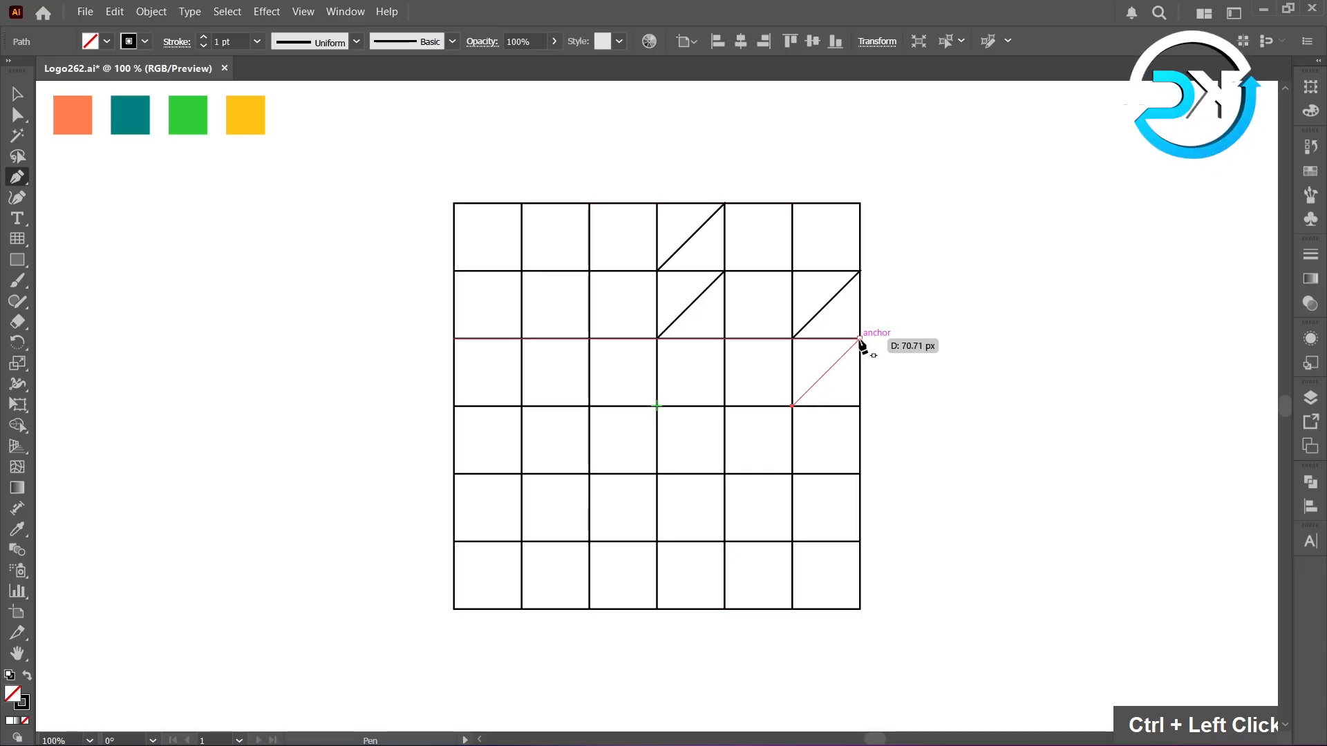
click(860, 339)
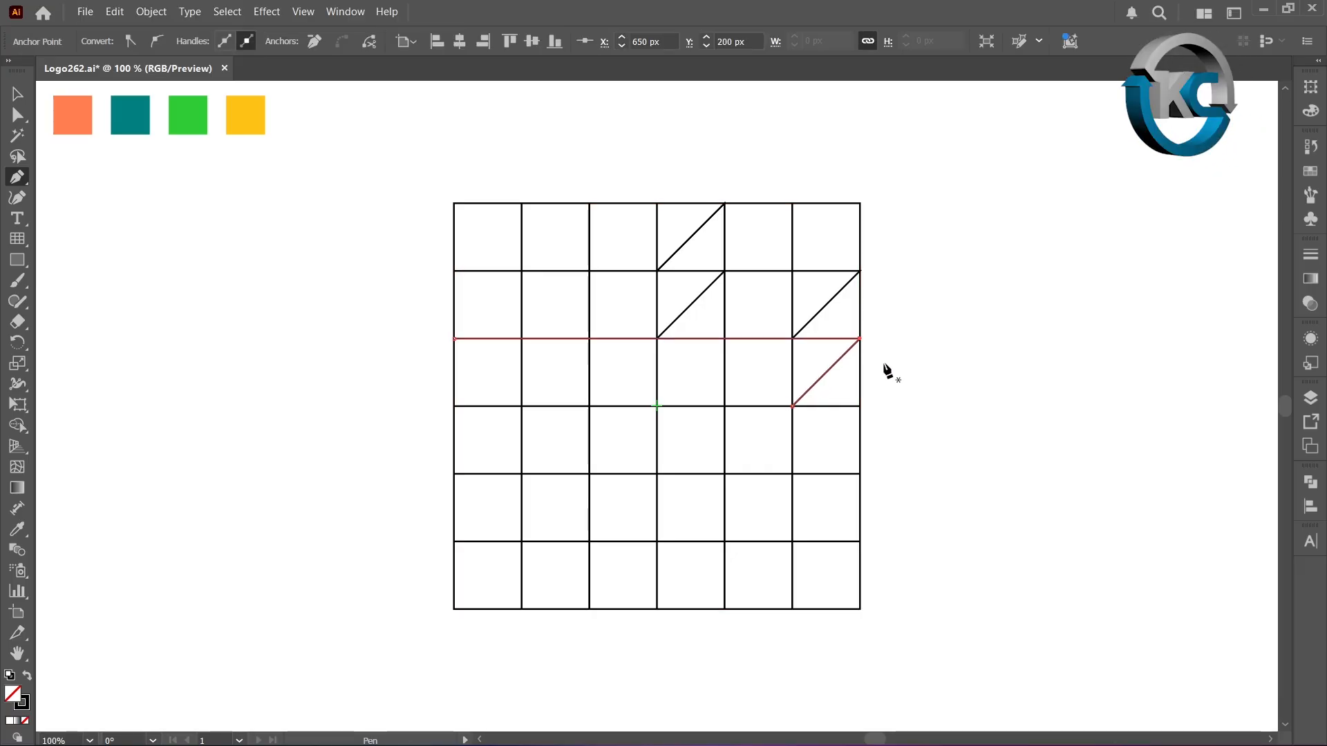
ctrl+click(905, 377)
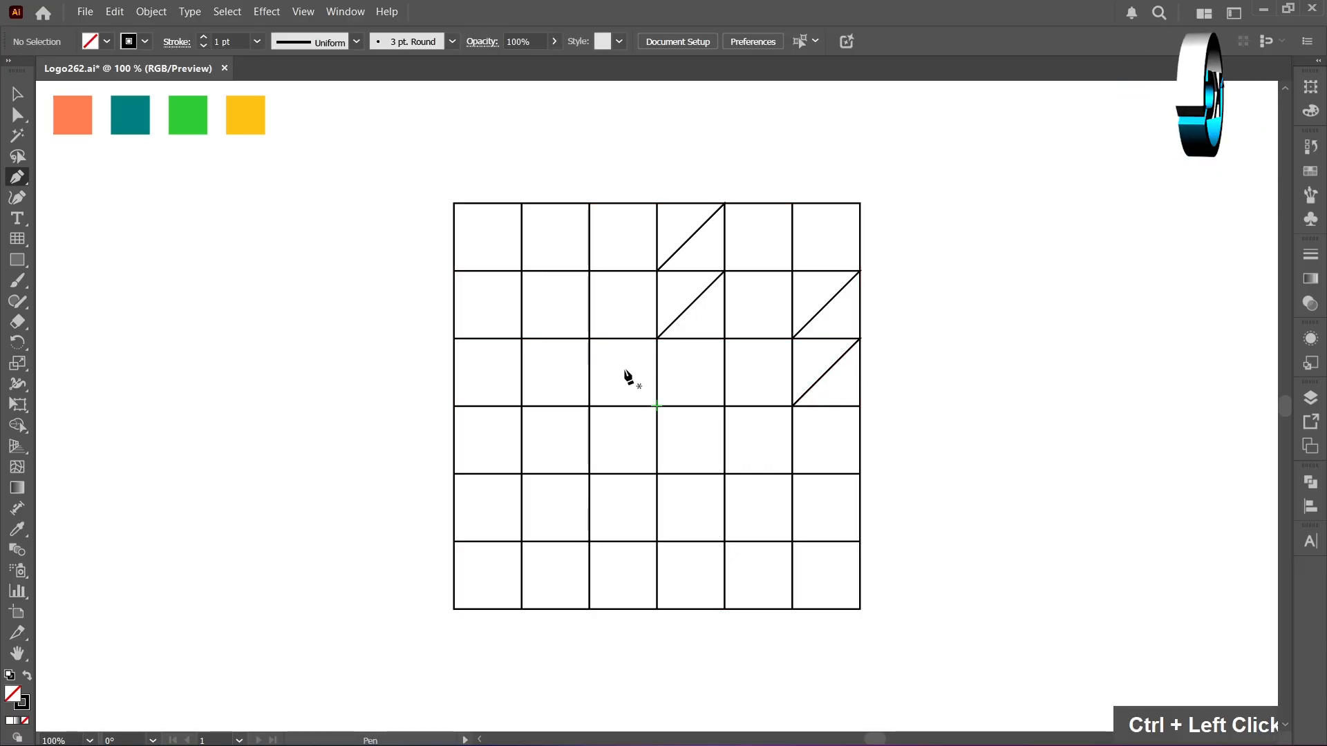
- With Shape Builder, fill black the fourth column's lower-right triangle in row one, upper-left triangle in row two, and the top row's last two cells
click(18, 95)
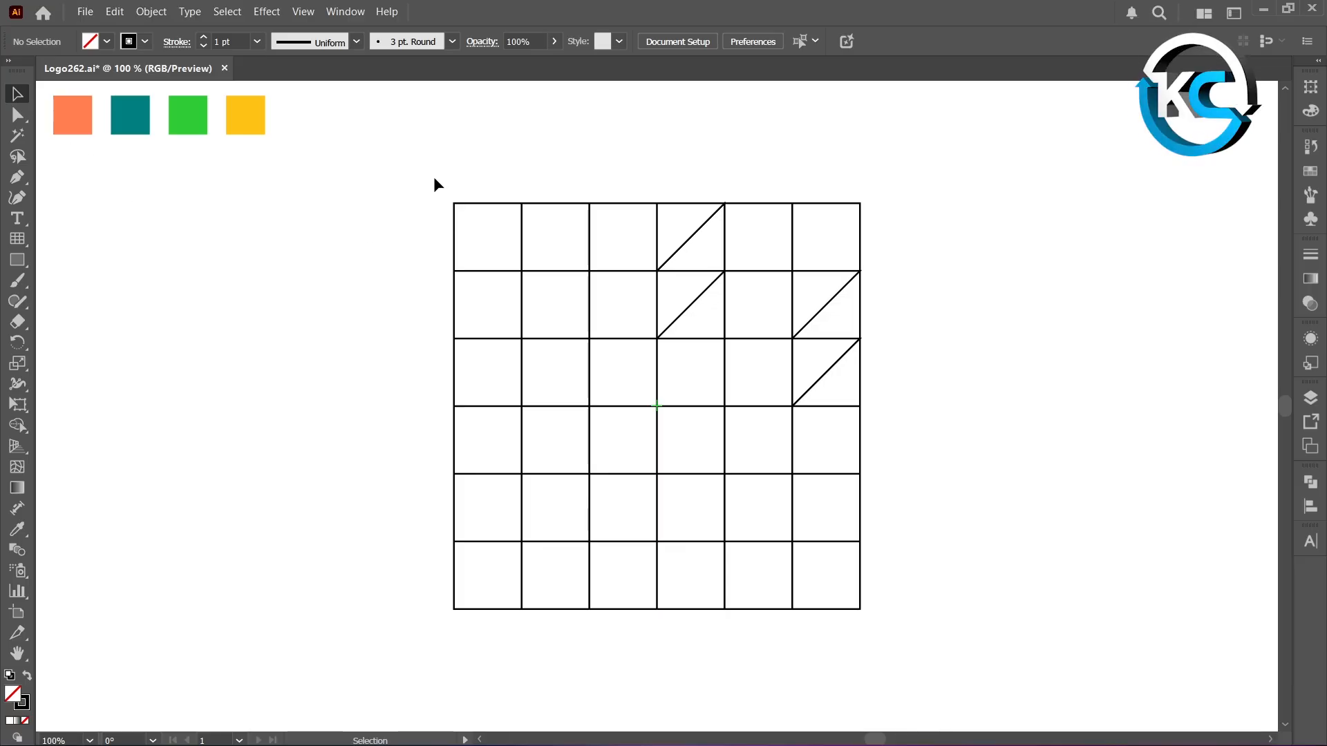
drag(428, 177, 910, 631)
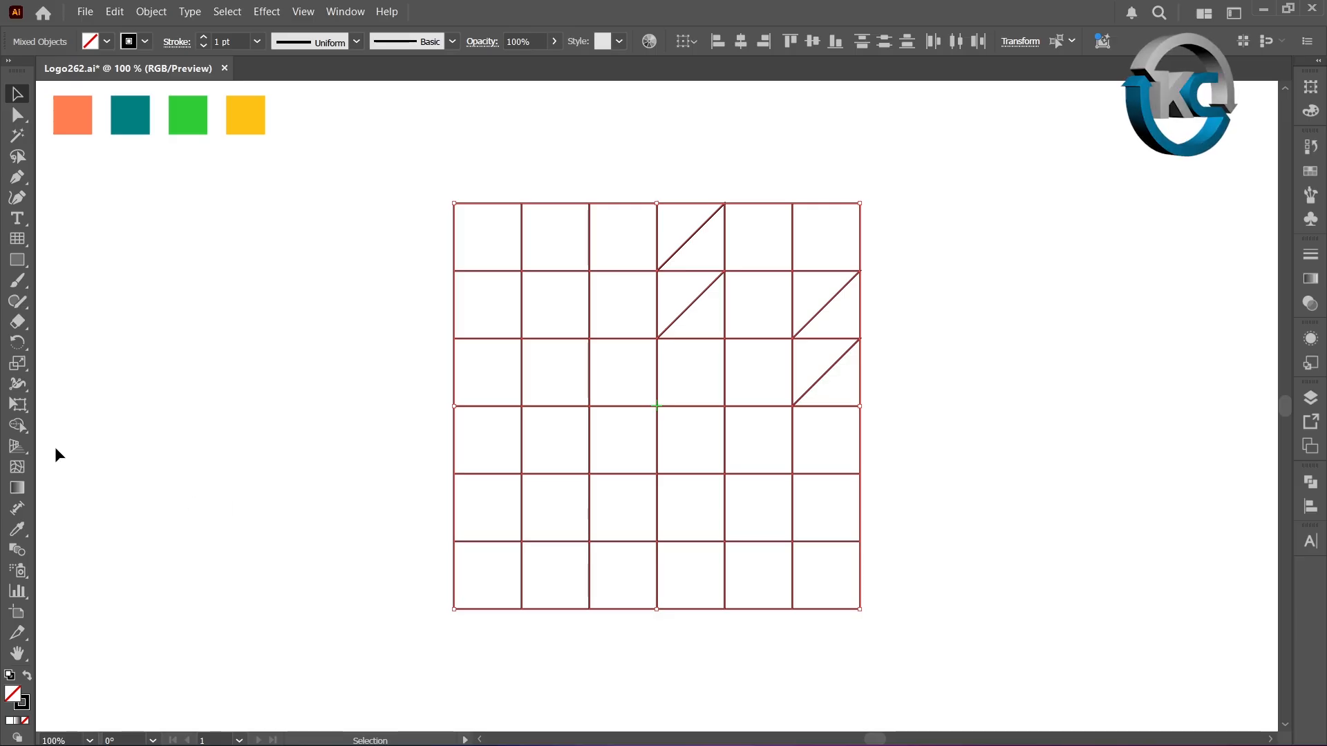
click(24, 429)
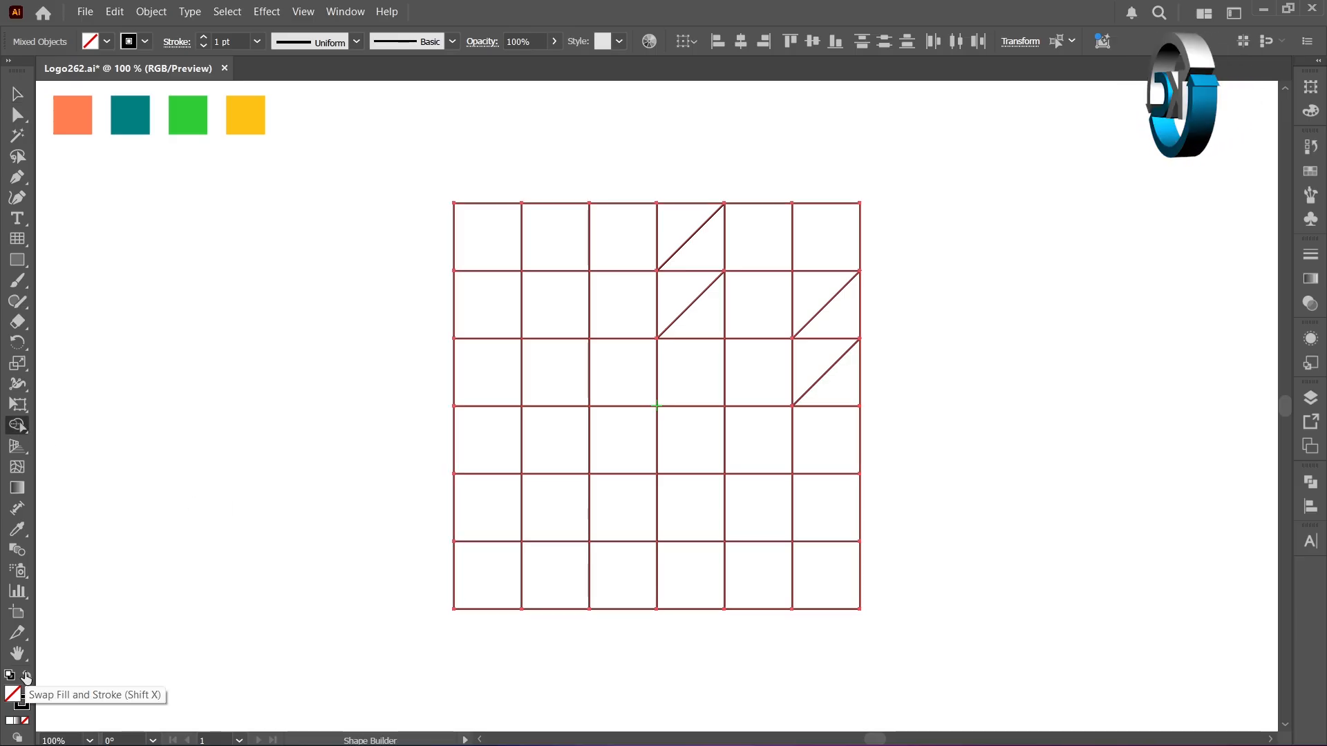
click(27, 678)
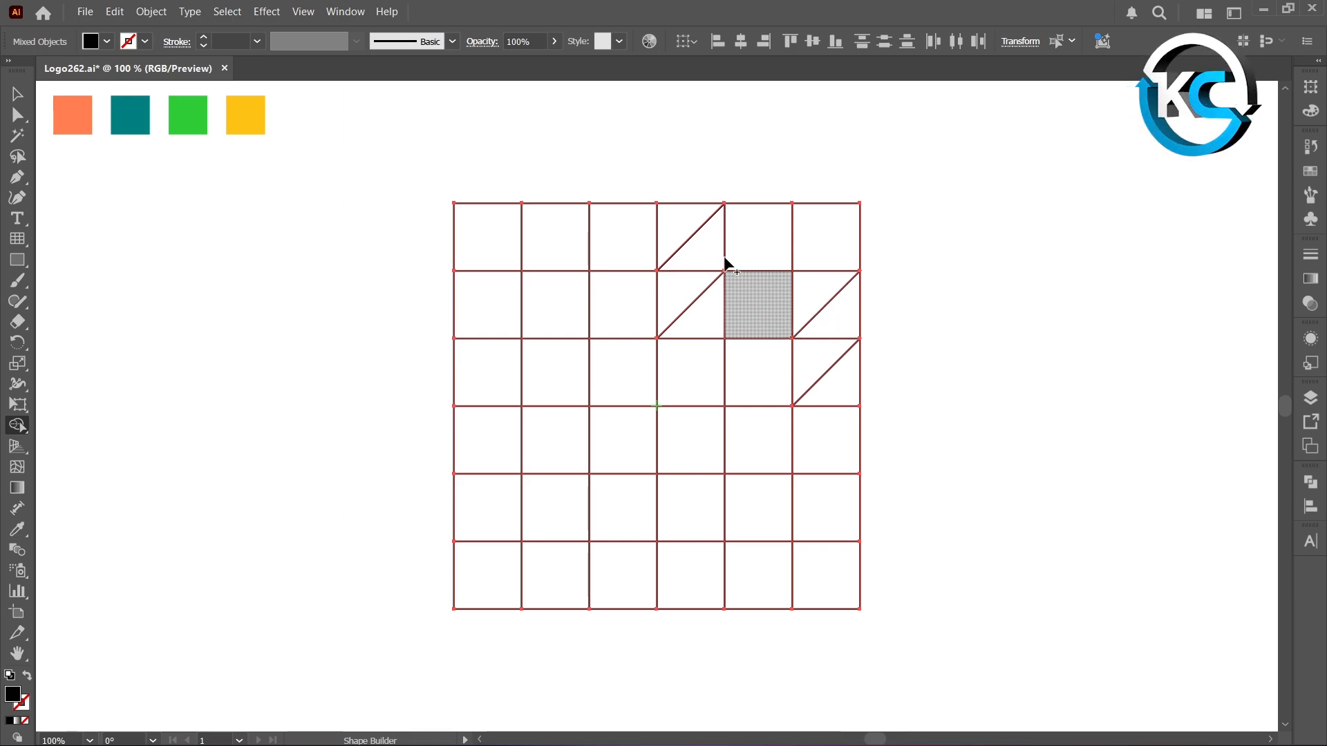
click(702, 253)
click(687, 295)
click(758, 254)
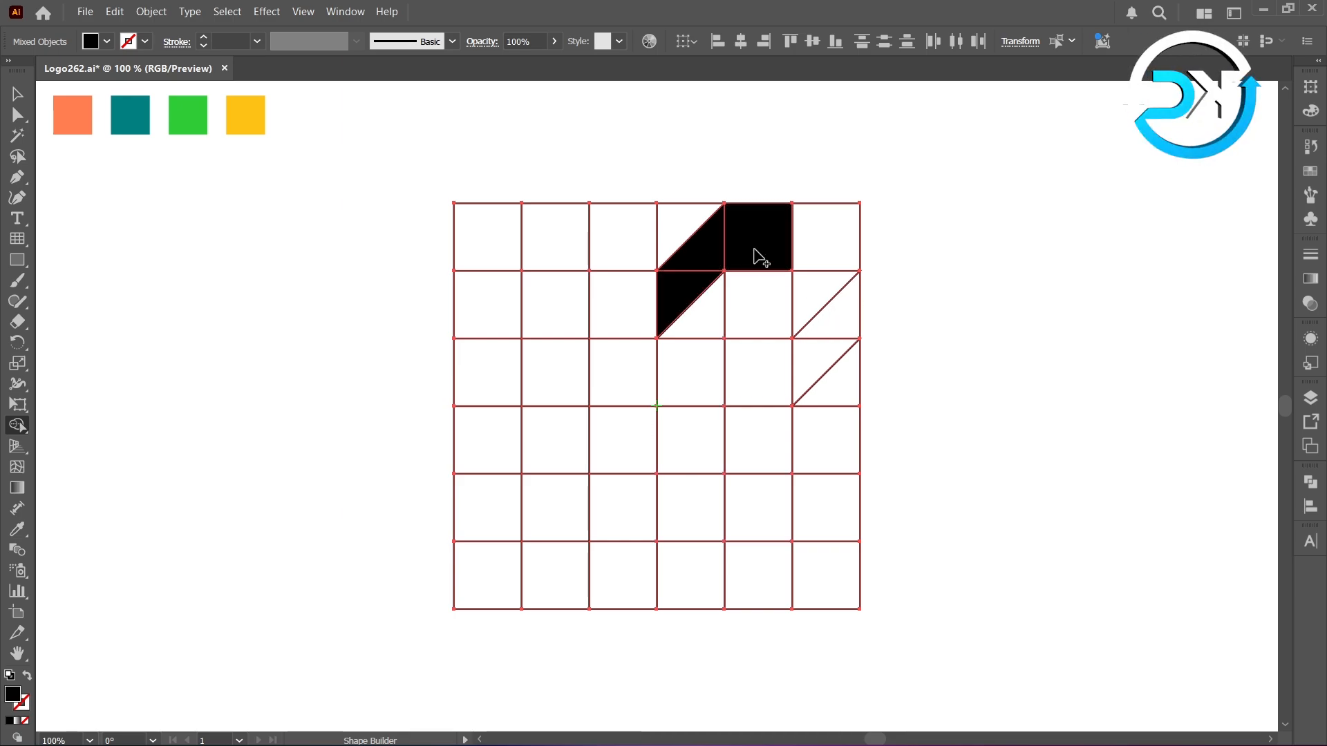
click(815, 246)
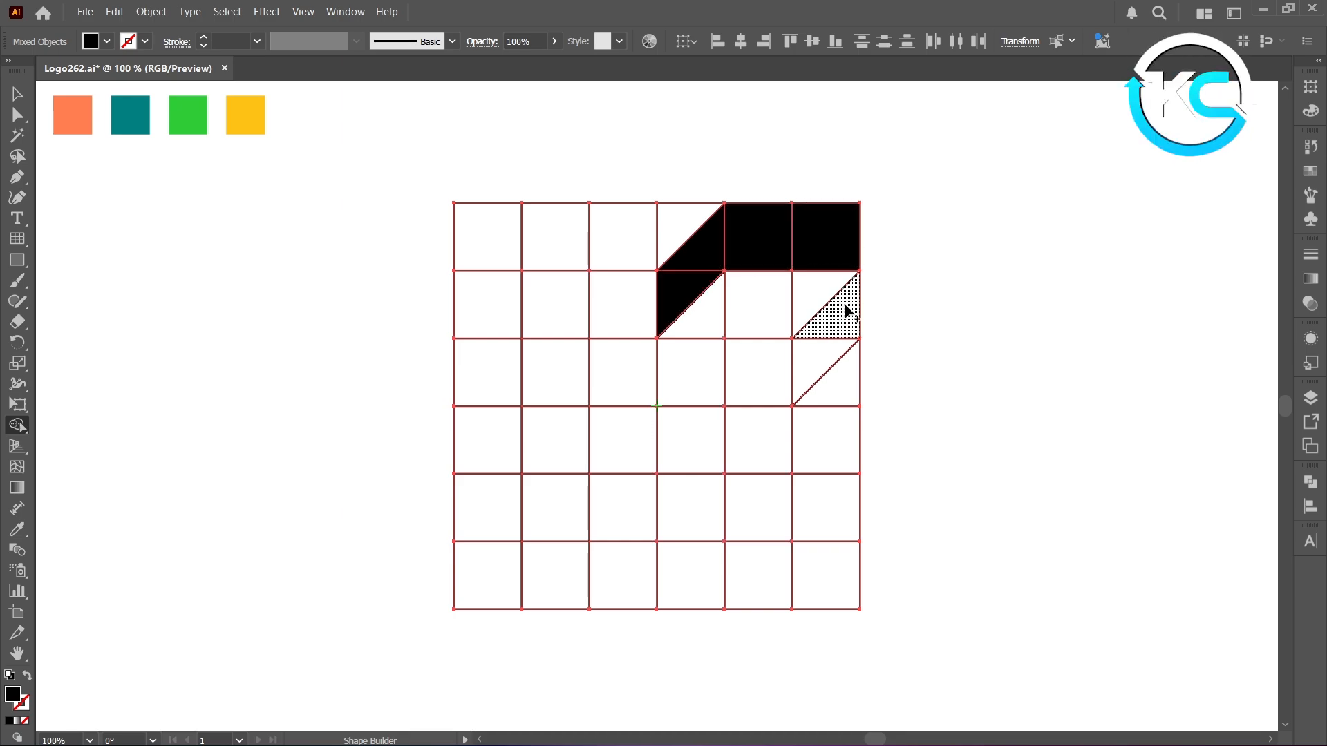
- Fill black the sixth column's lower-right triangle in row two, upper-left triangle in row three, and the third row's fourth and fifth cells
click(844, 312)
click(815, 360)
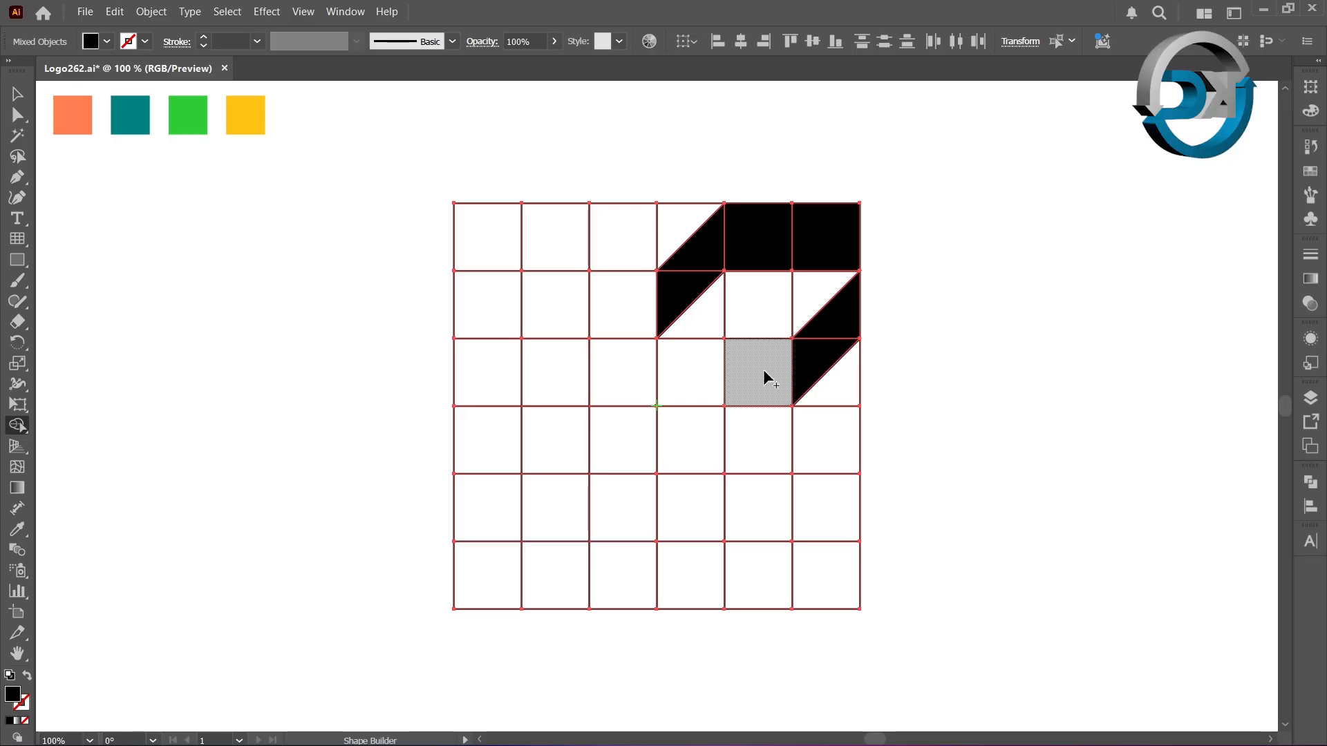
click(765, 377)
click(698, 367)
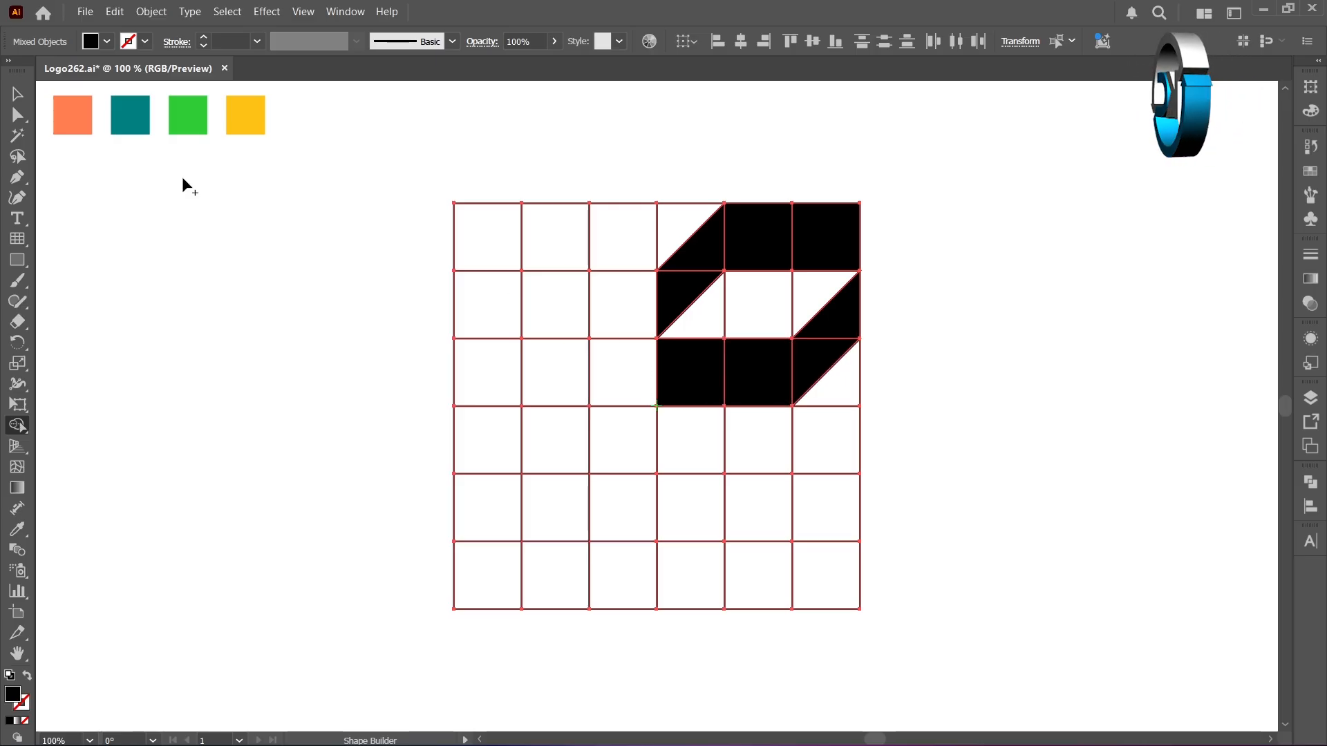
click(15, 94)
double_click(541, 296)
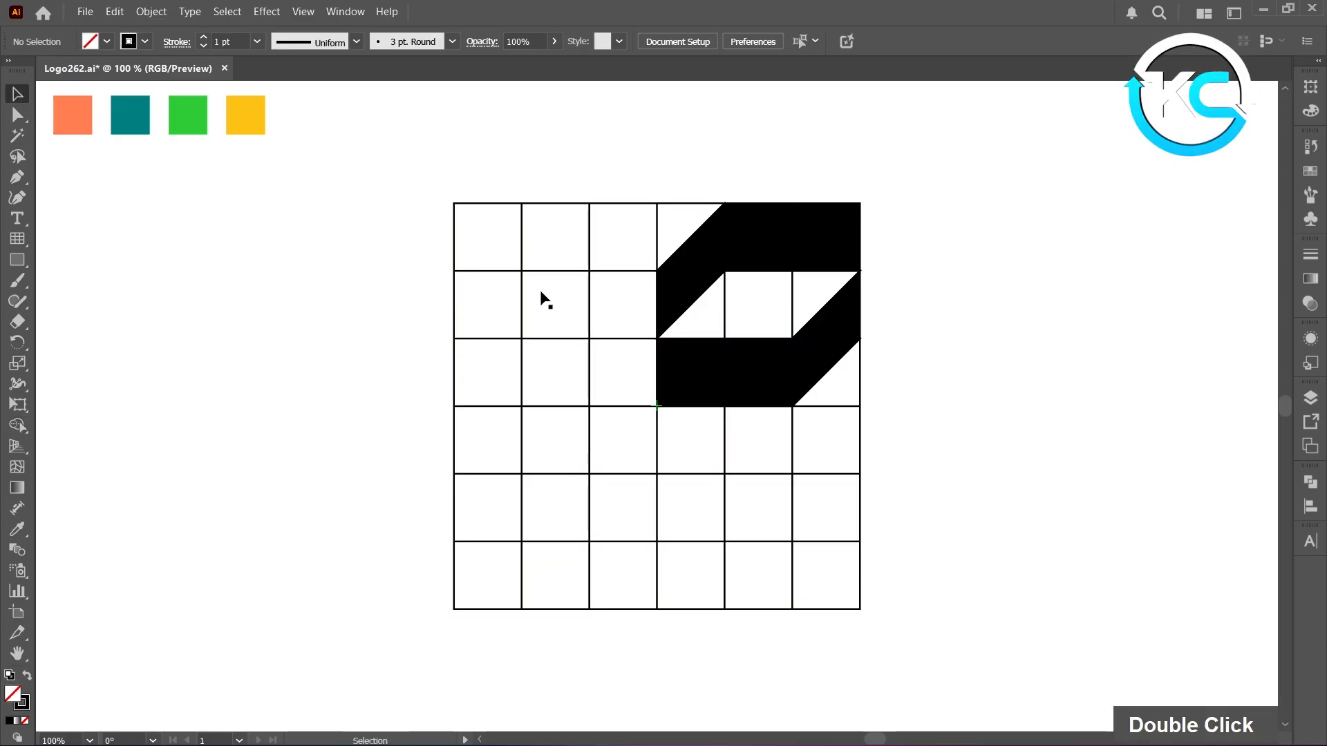
- Ungroup the grid artwork containing the black shapes and clear the selection
right_click(691, 359)
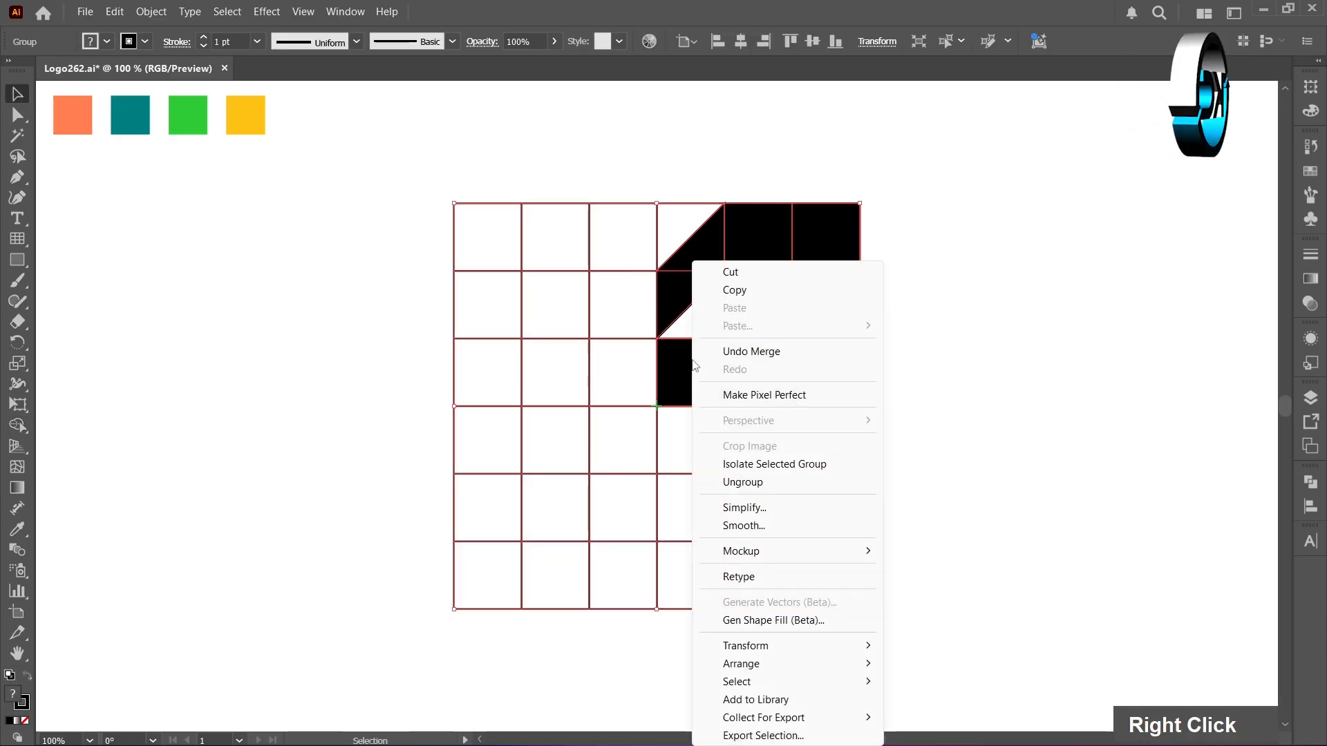
click(758, 483)
click(947, 419)
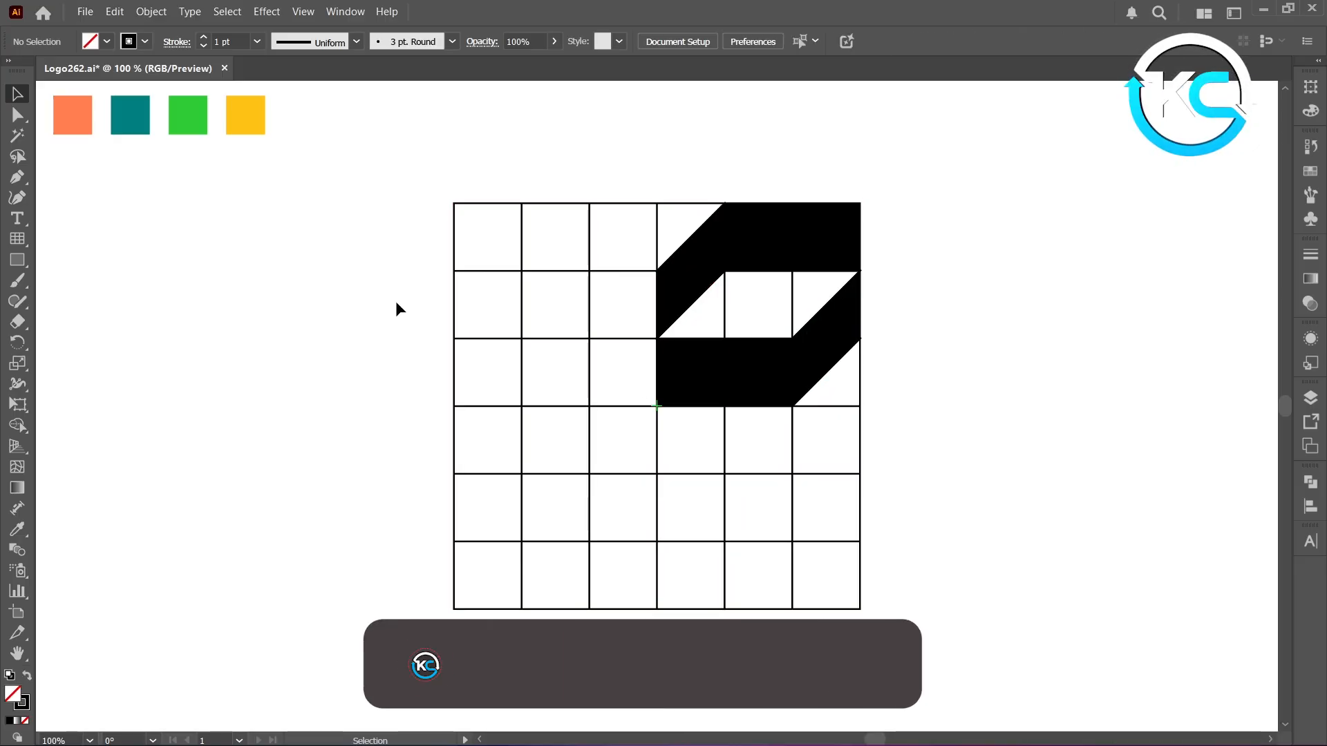
- Delete all the grid cells and leftover lines, keeping only the black shapes by excluding them from the selection
drag(419, 151, 943, 662)
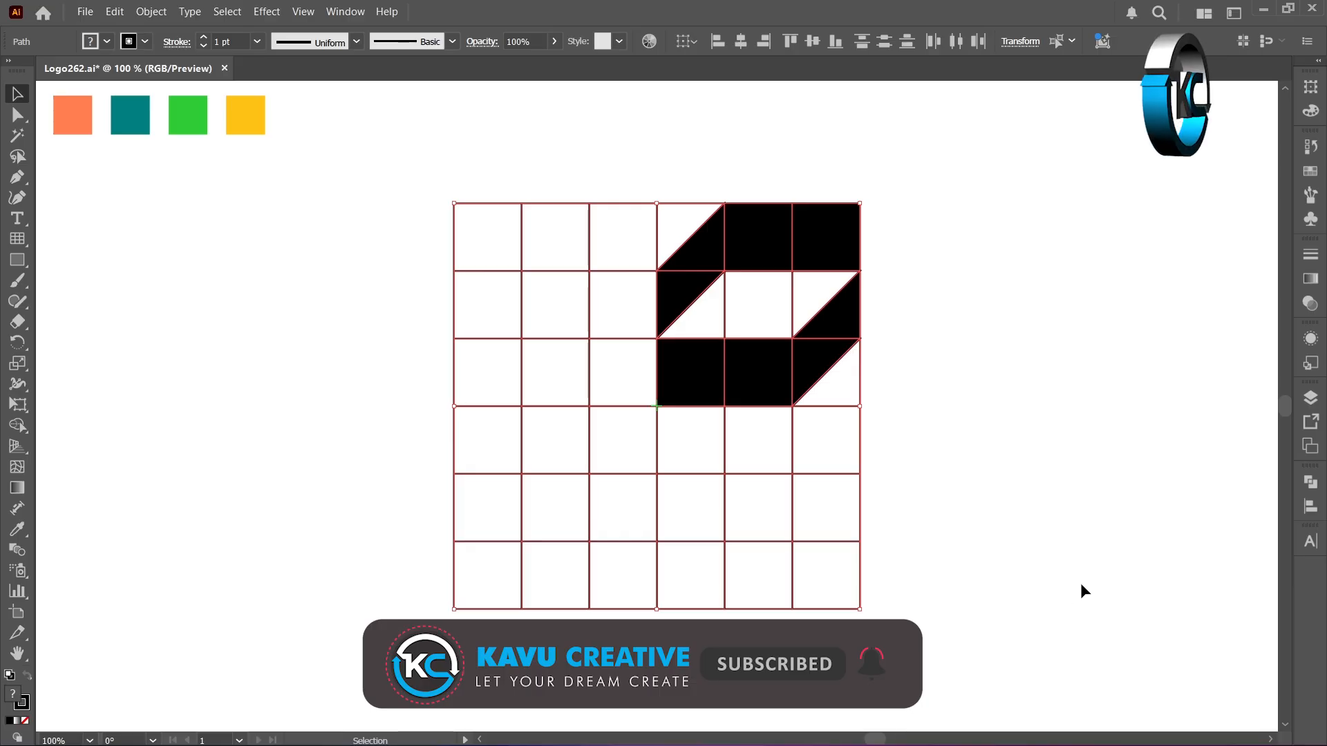
key(shift)
shift+click(715, 255)
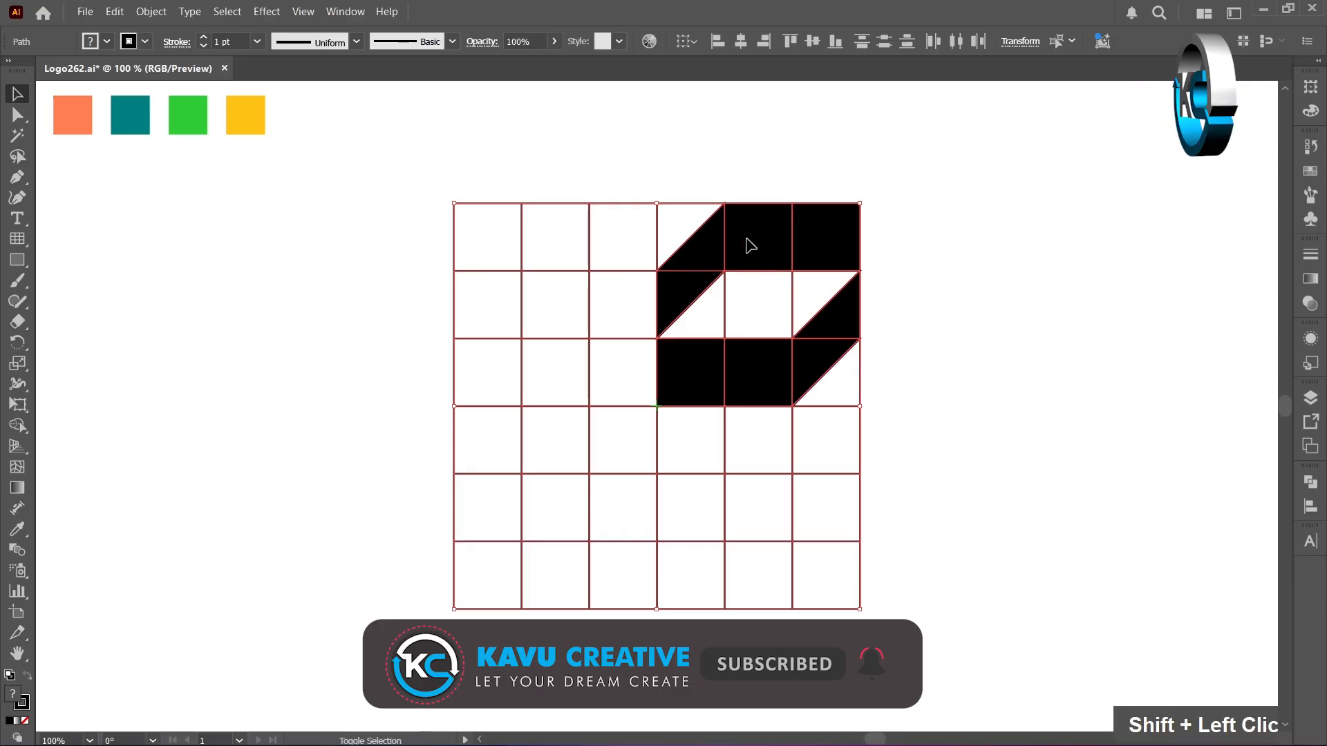
shift+click(749, 246)
shift+click(834, 253)
shift+click(834, 253)
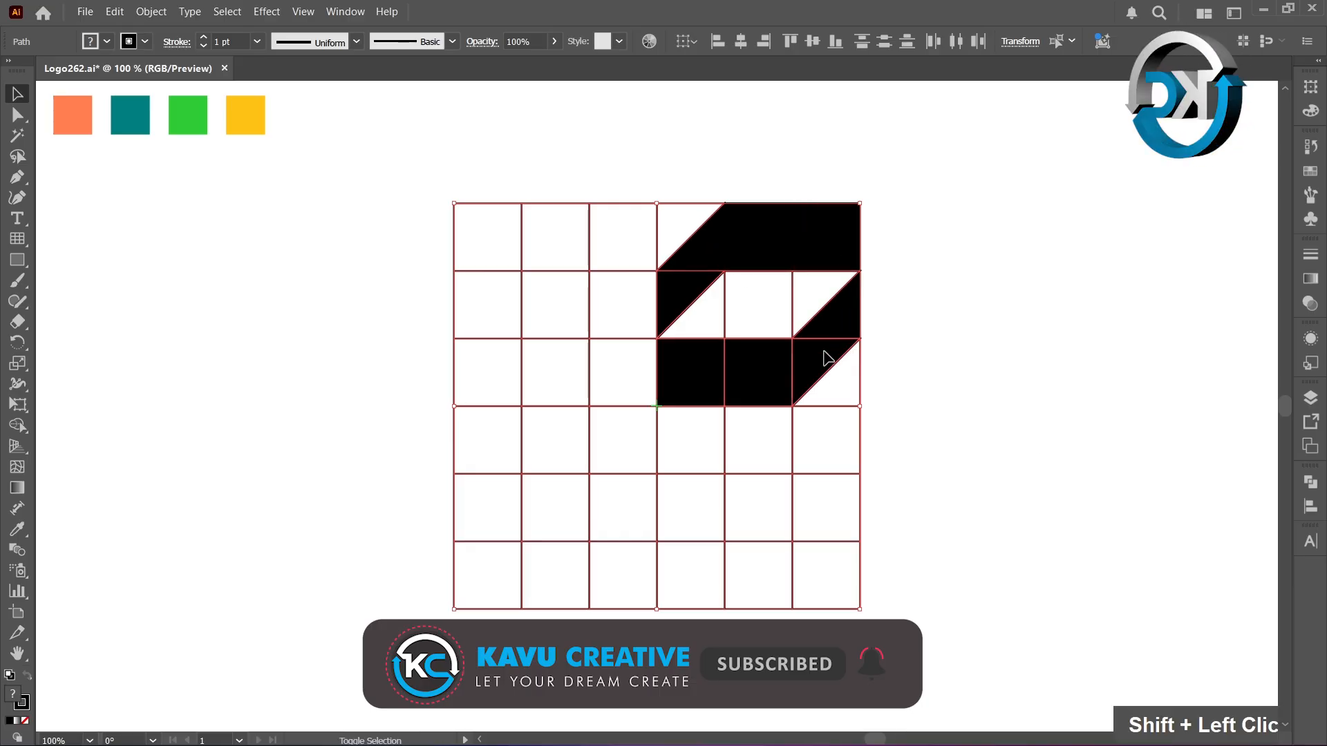
shift+click(760, 371)
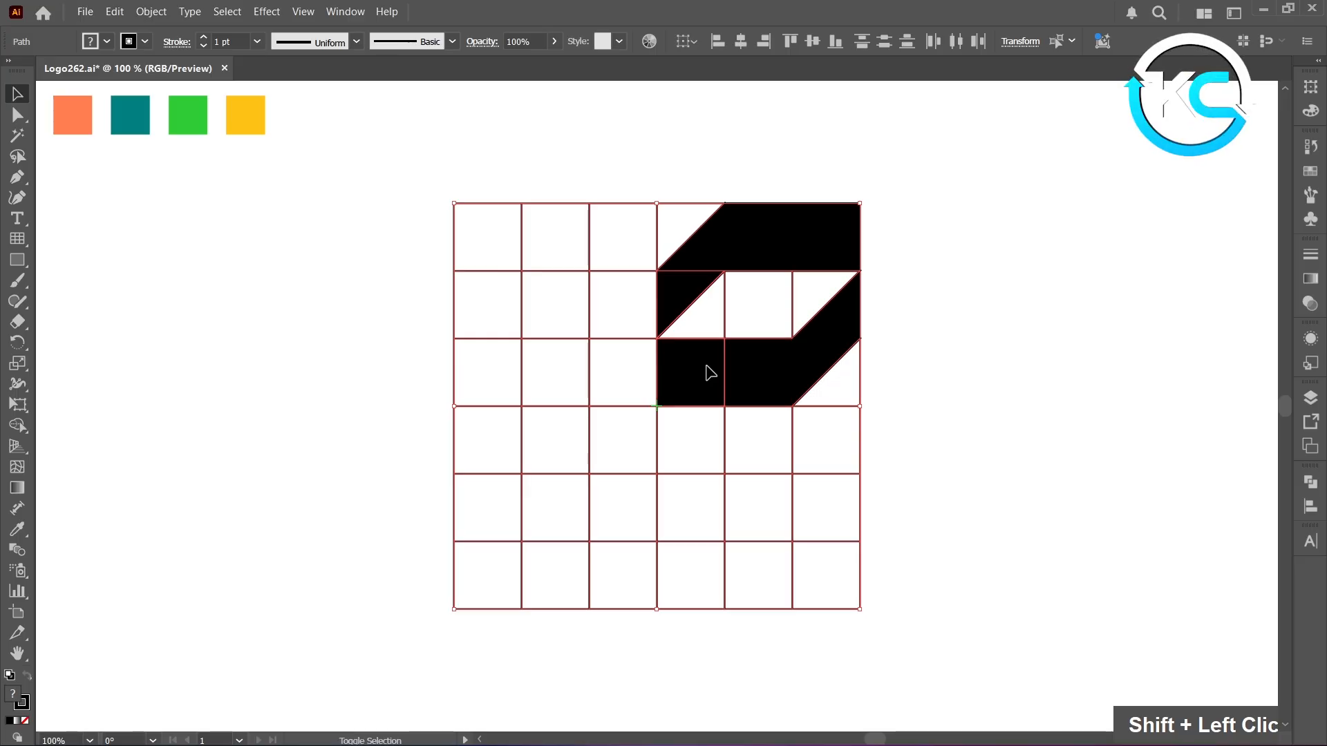
shift+click(700, 354)
shift+click(681, 319)
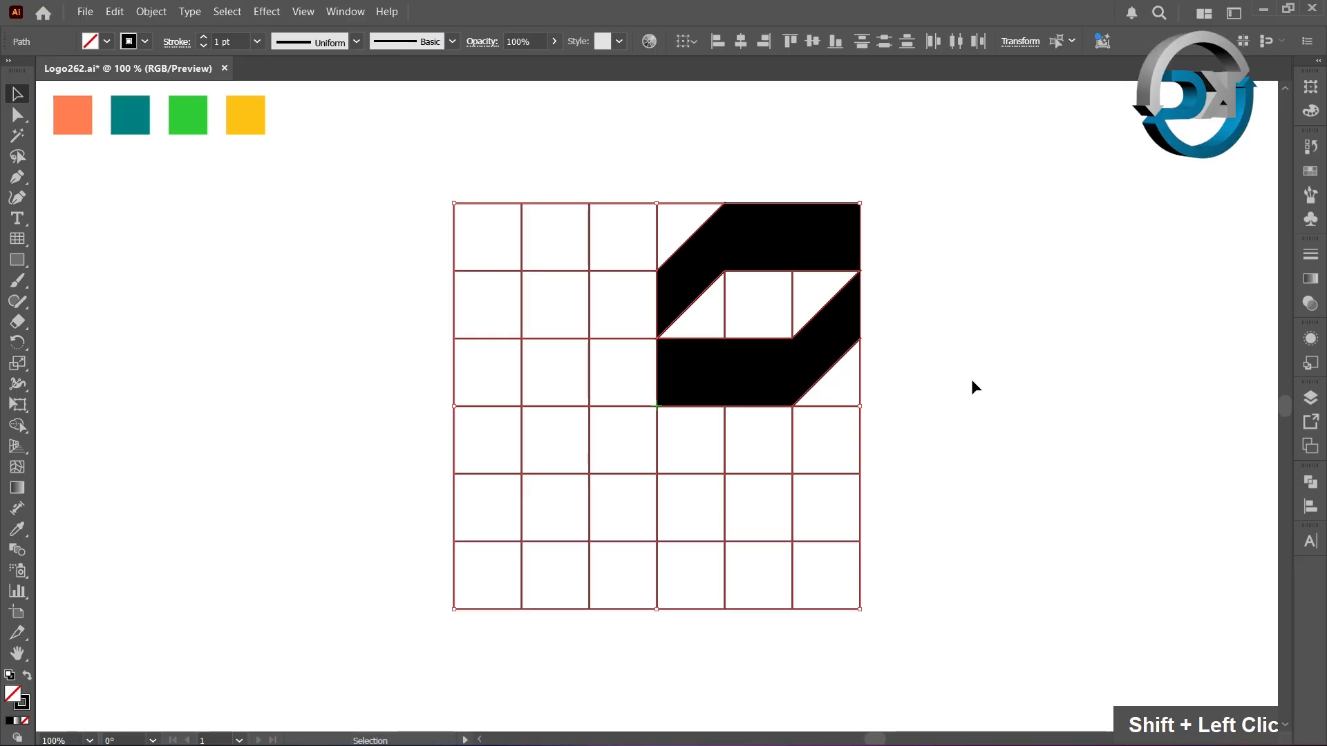
key(Delete)
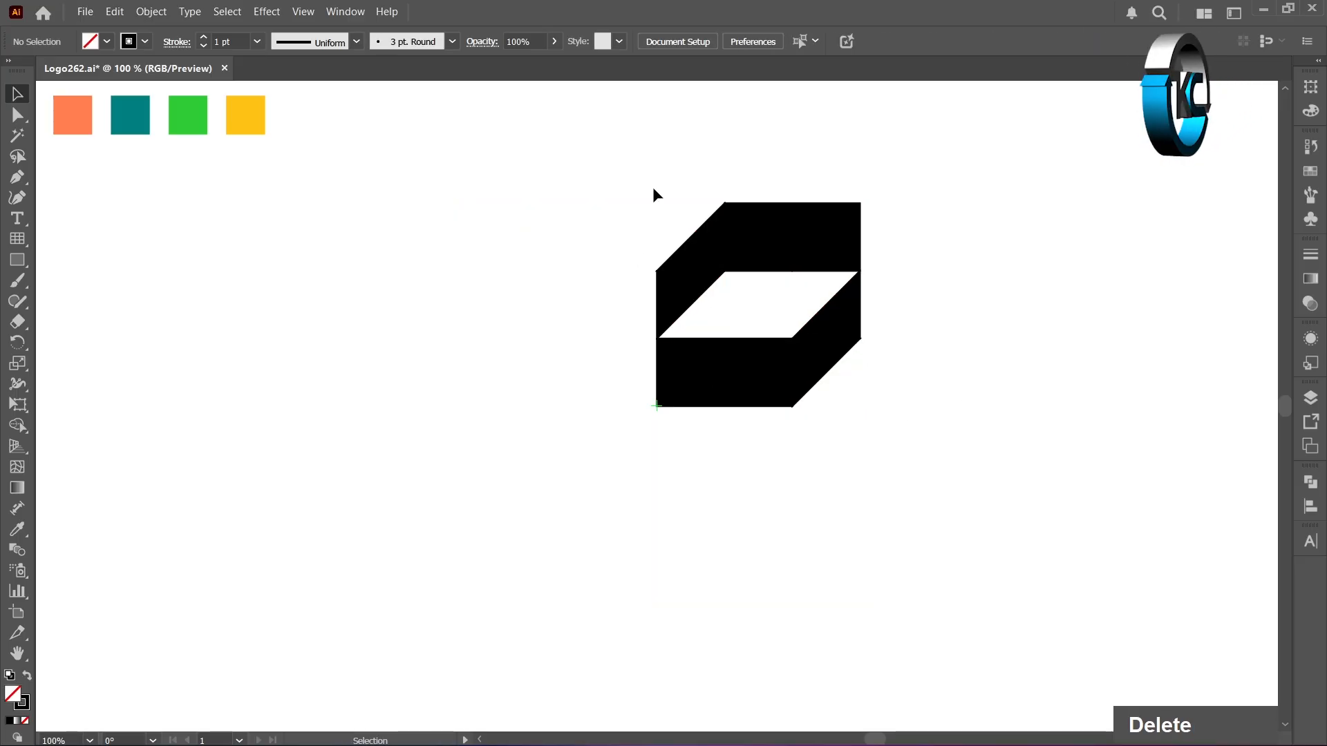
- Create a copy of the black shape rotated 90° about its lower-left corner, the centre of the former grid
drag(650, 162, 889, 382)
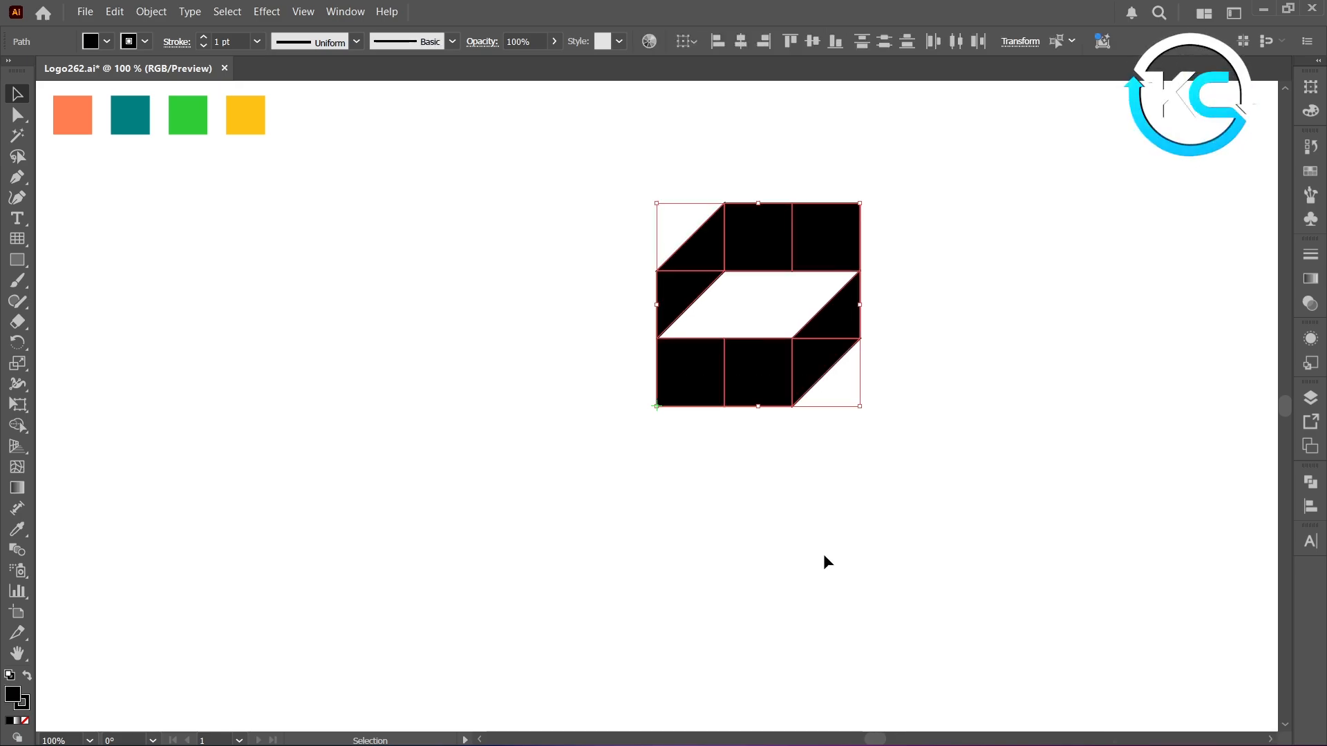
key(r)
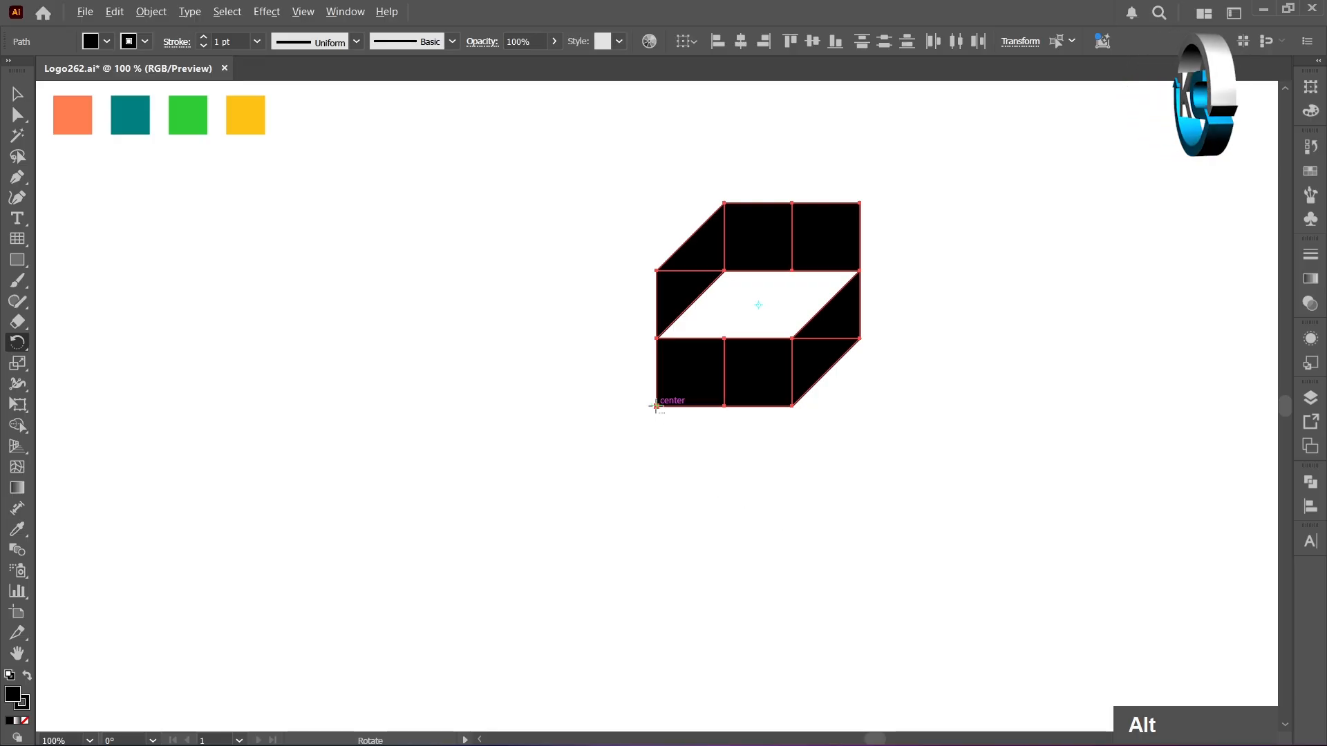
alt+click(655, 406)
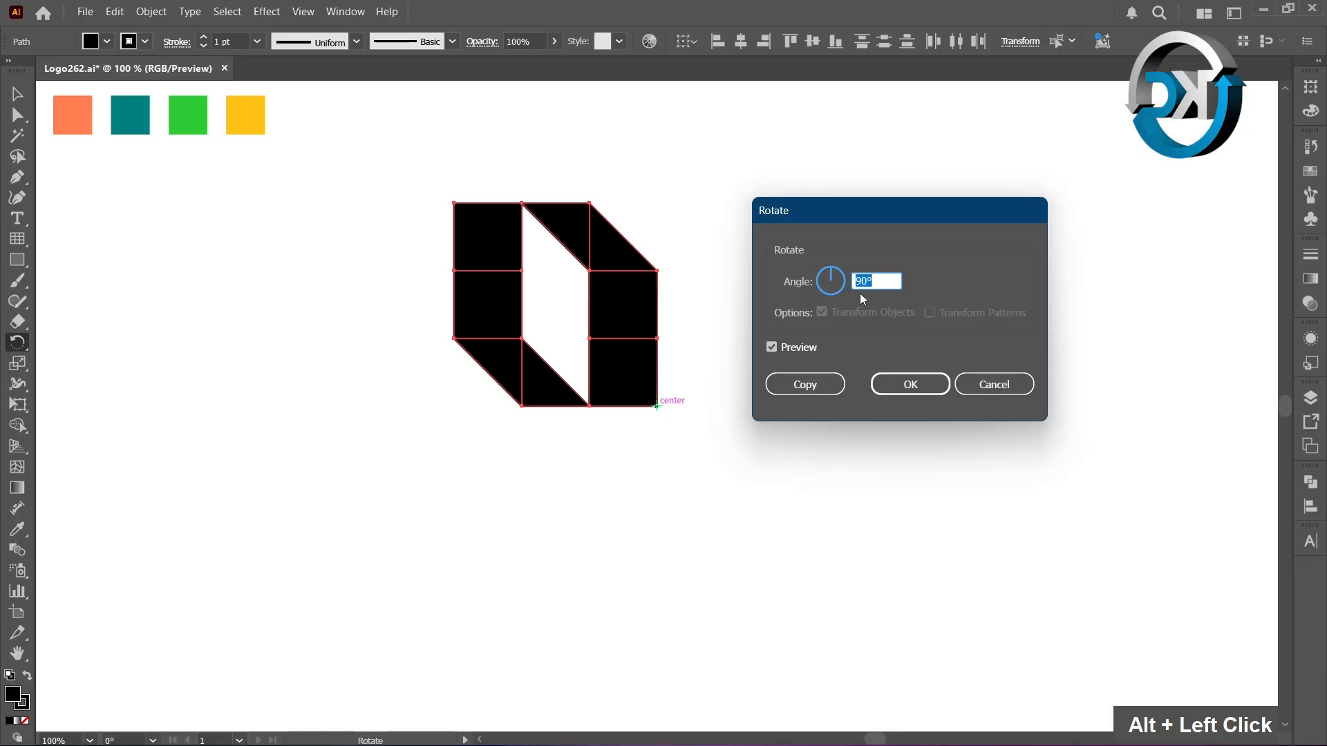
click(805, 385)
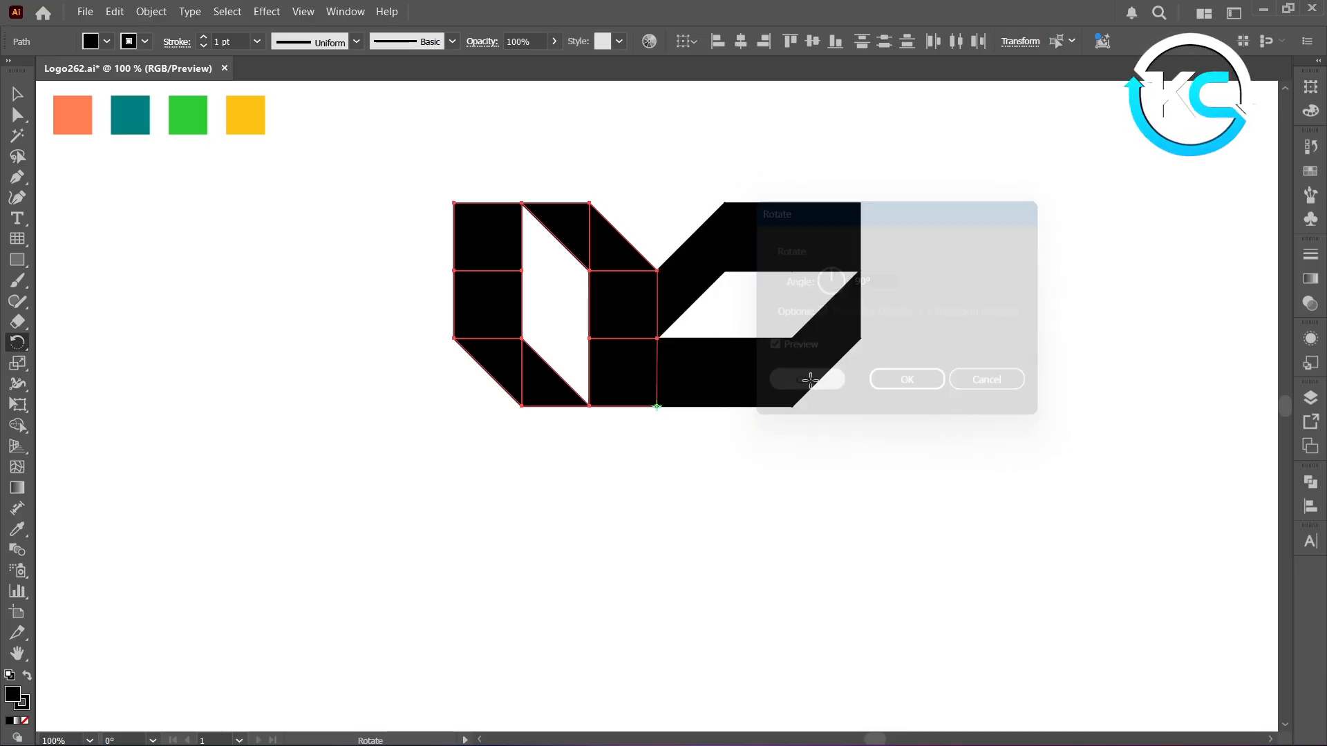
- Repeat the 90° rotated copy twice more to complete the four-part emblem, and clear the selection
key(ctrl)
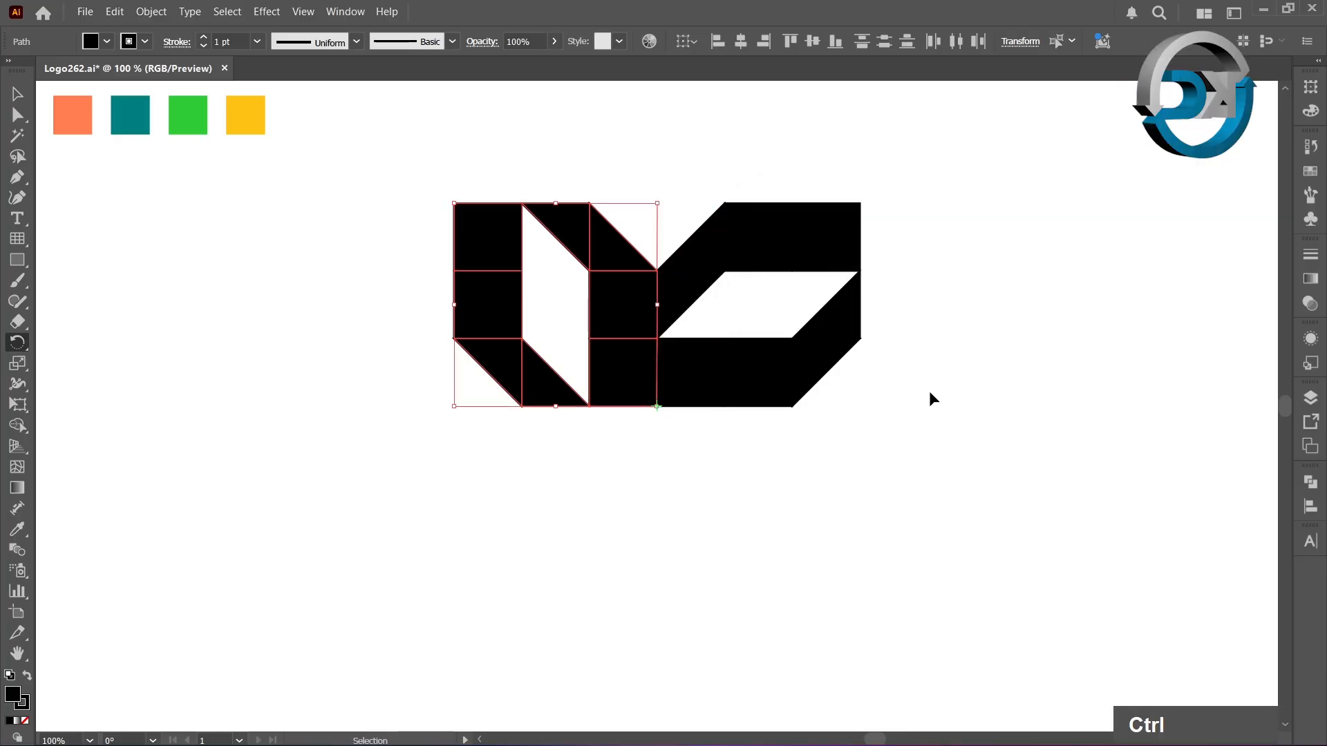
key(ctrl+d)
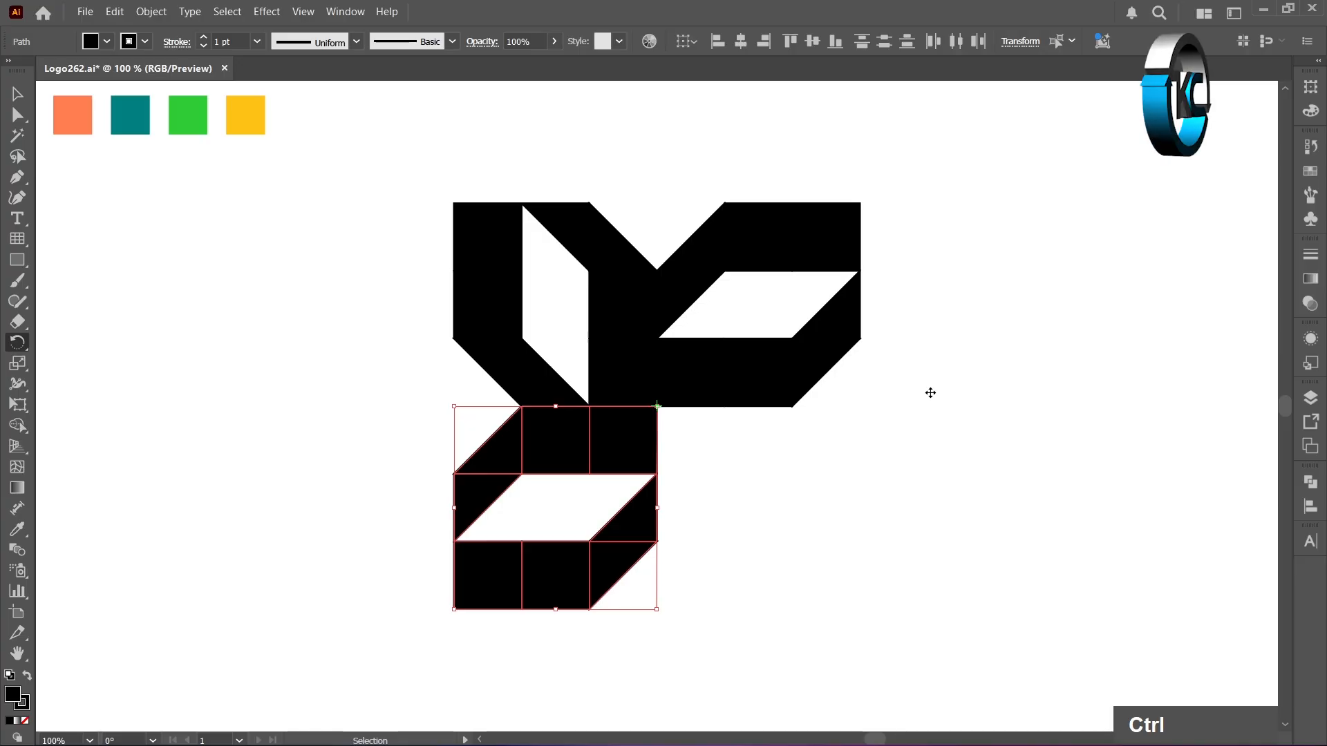
key(ctrl+d)
key(v)
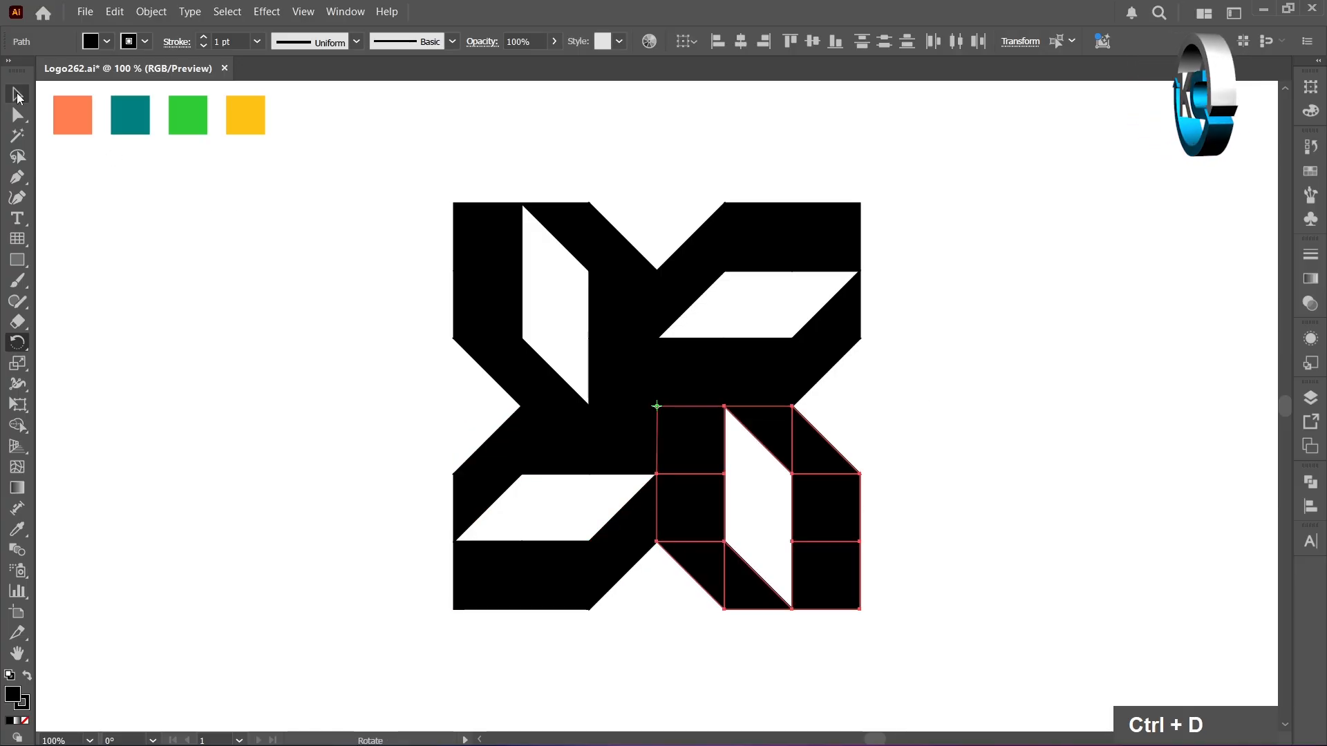
click(370, 304)
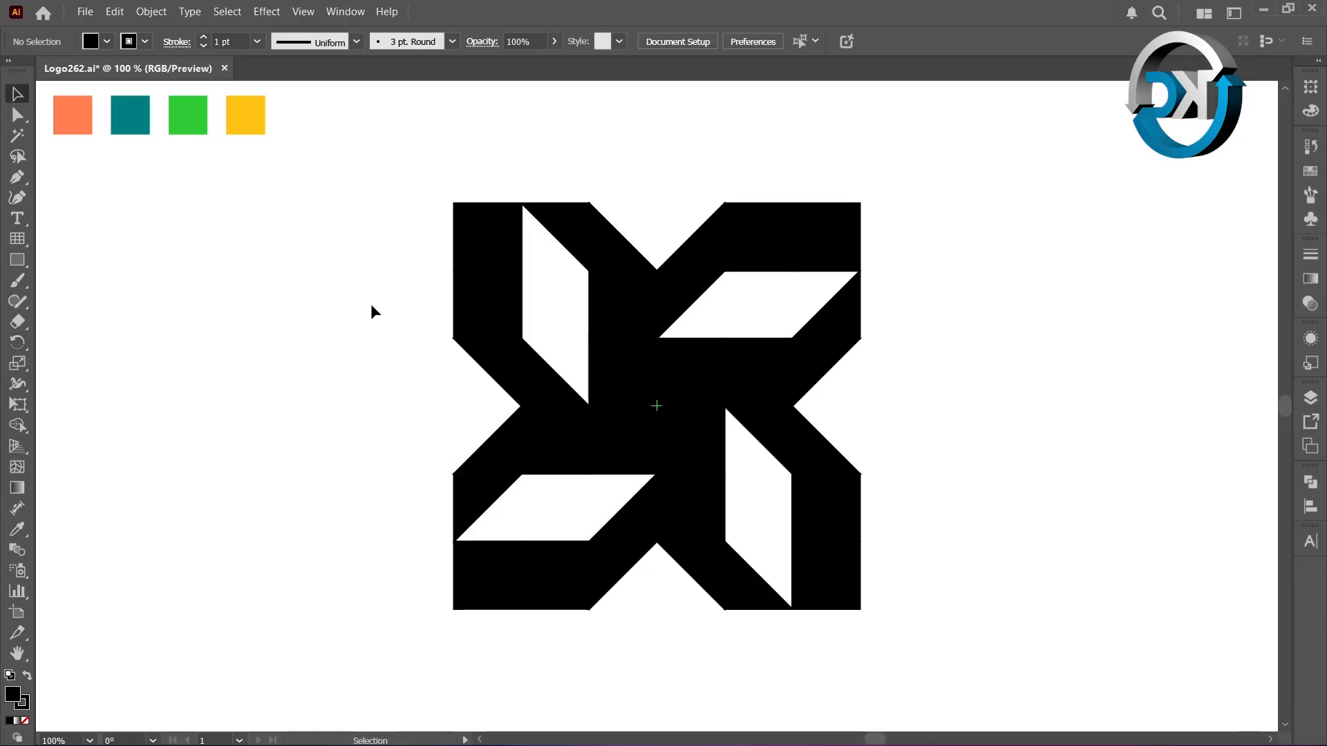
- With the Eyedropper, colour the emblem's upper-right part from the teal swatch and its lower-right part from the green swatch
key(i)
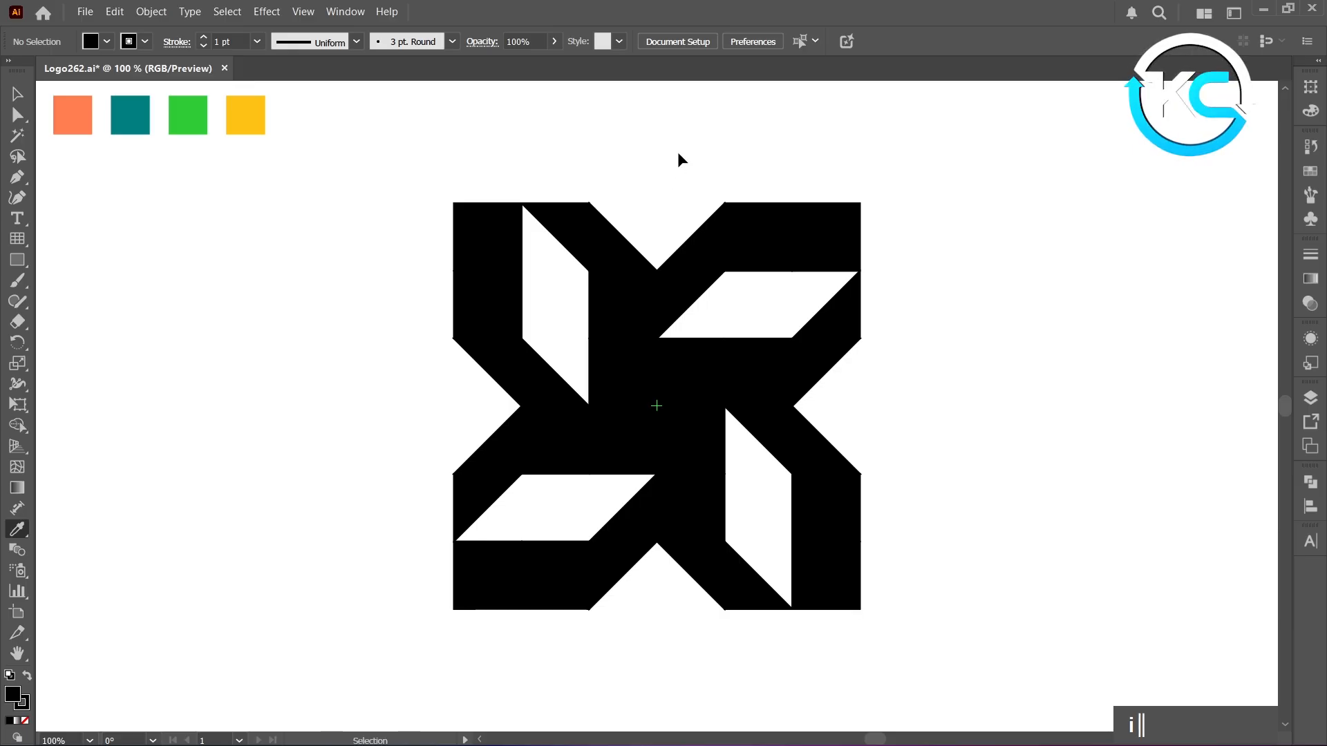
drag(680, 153, 911, 404)
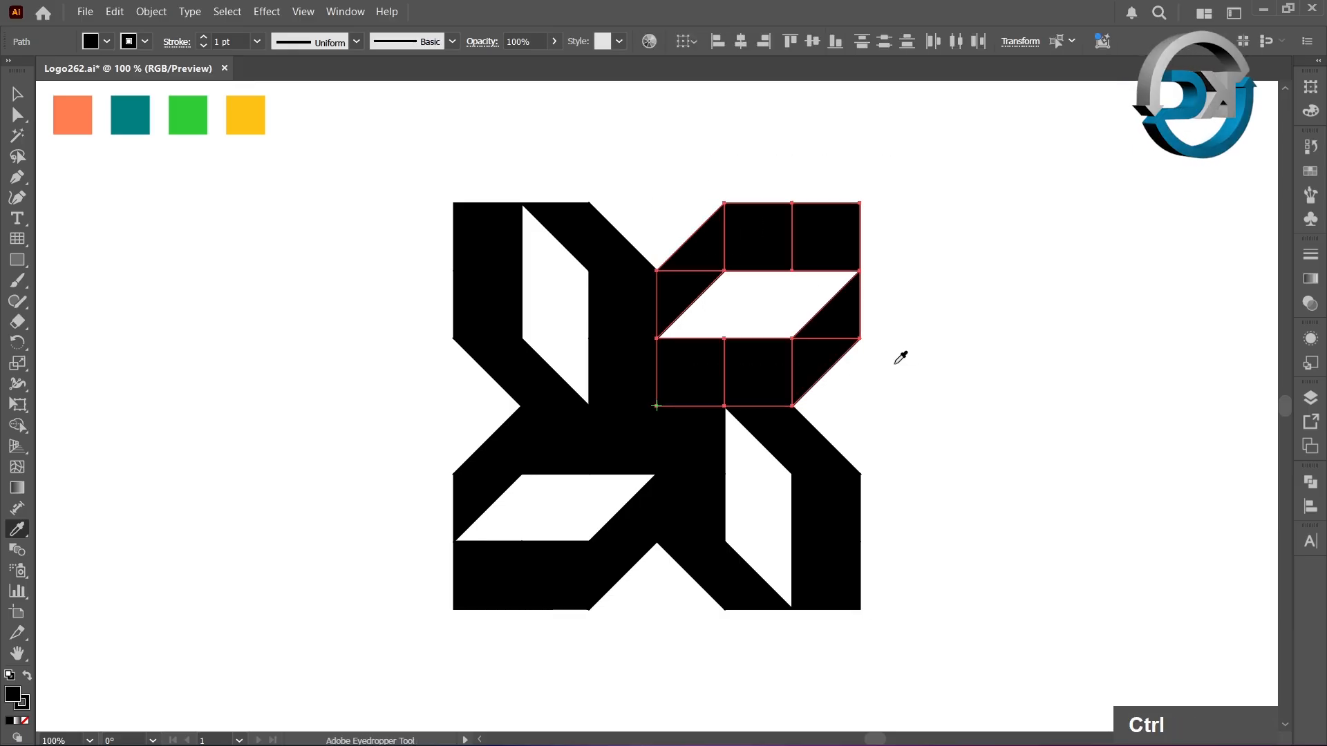
click(126, 114)
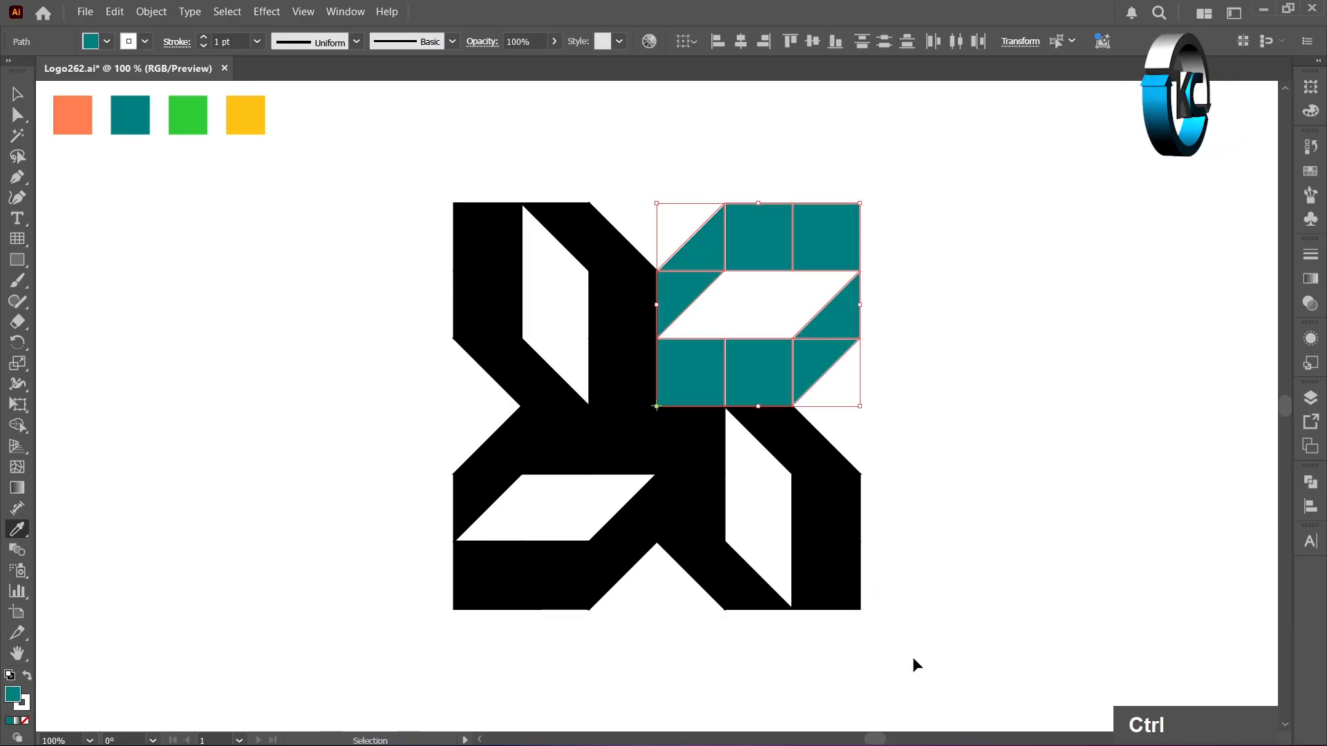
drag(912, 661, 712, 440)
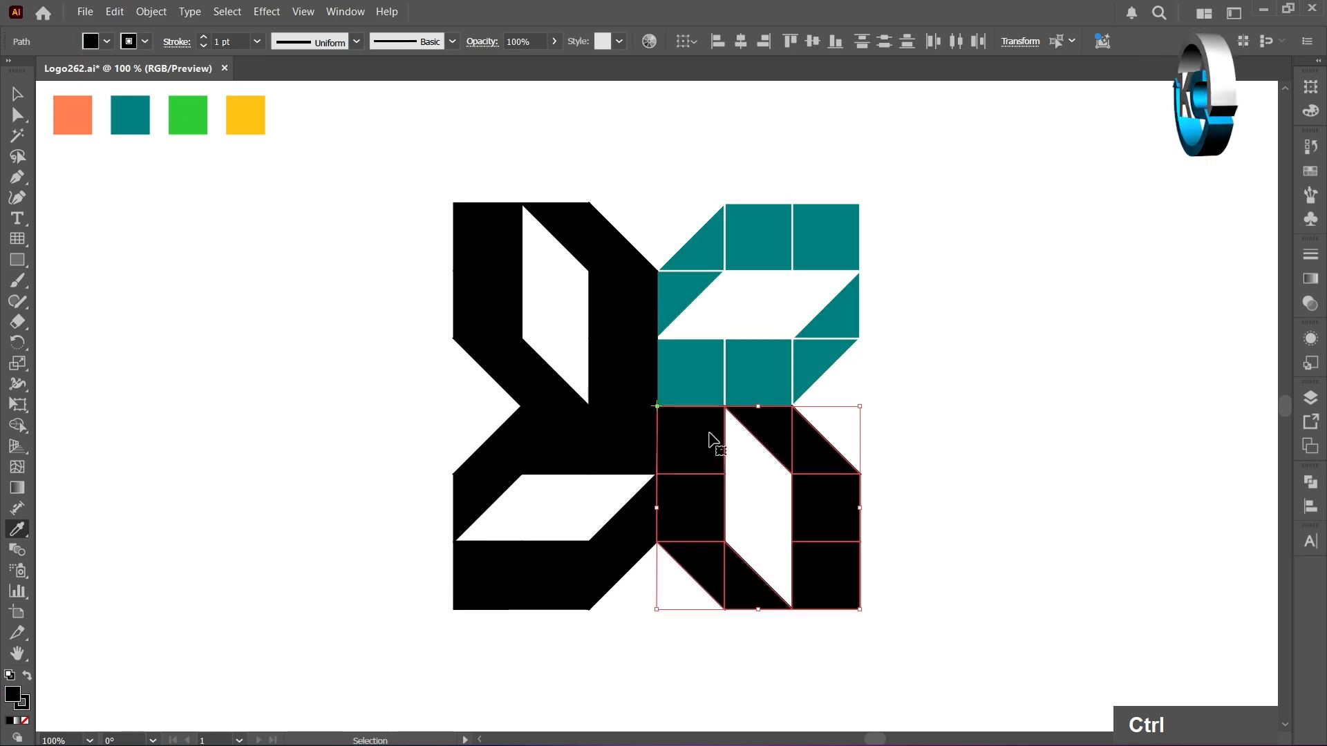
click(194, 105)
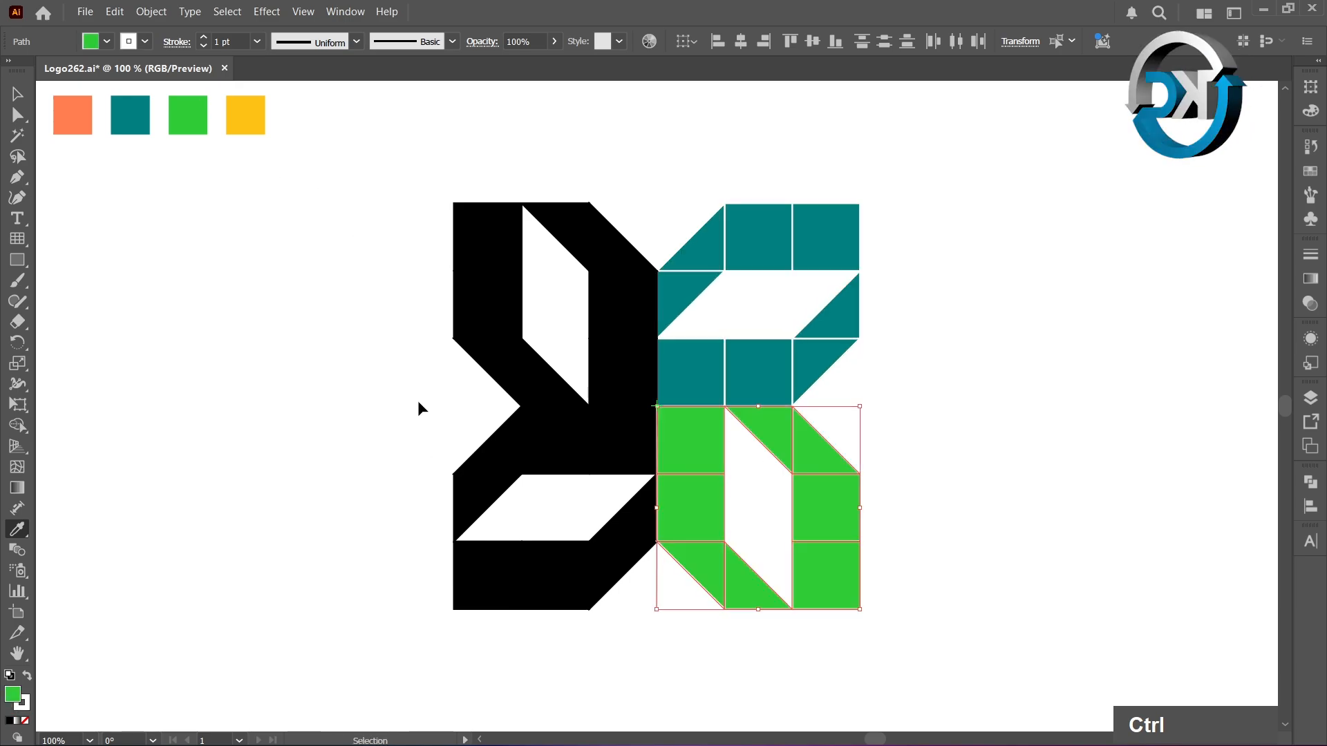
- Colour the emblem's lower-left part from the yellow swatch and its upper-left part from the coral swatch, and deselect the artwork
drag(402, 430, 633, 617)
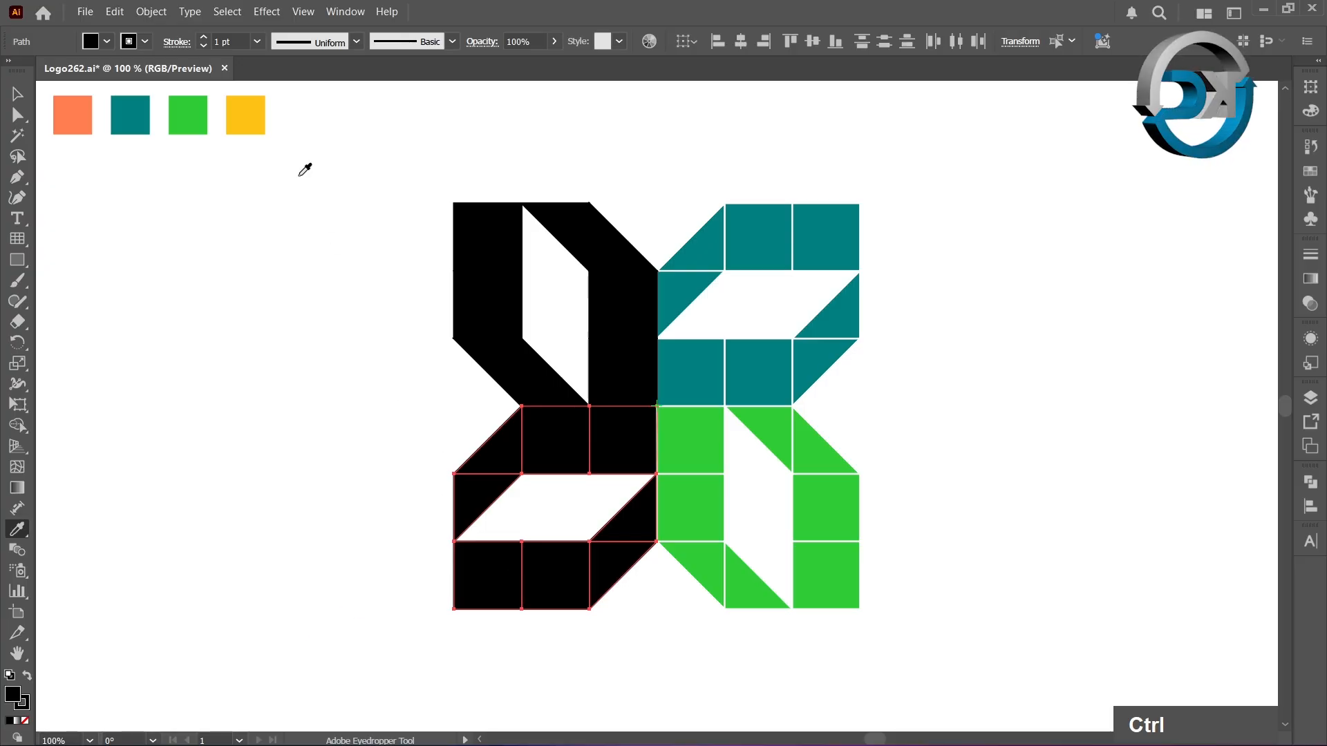
click(261, 109)
drag(396, 173, 646, 387)
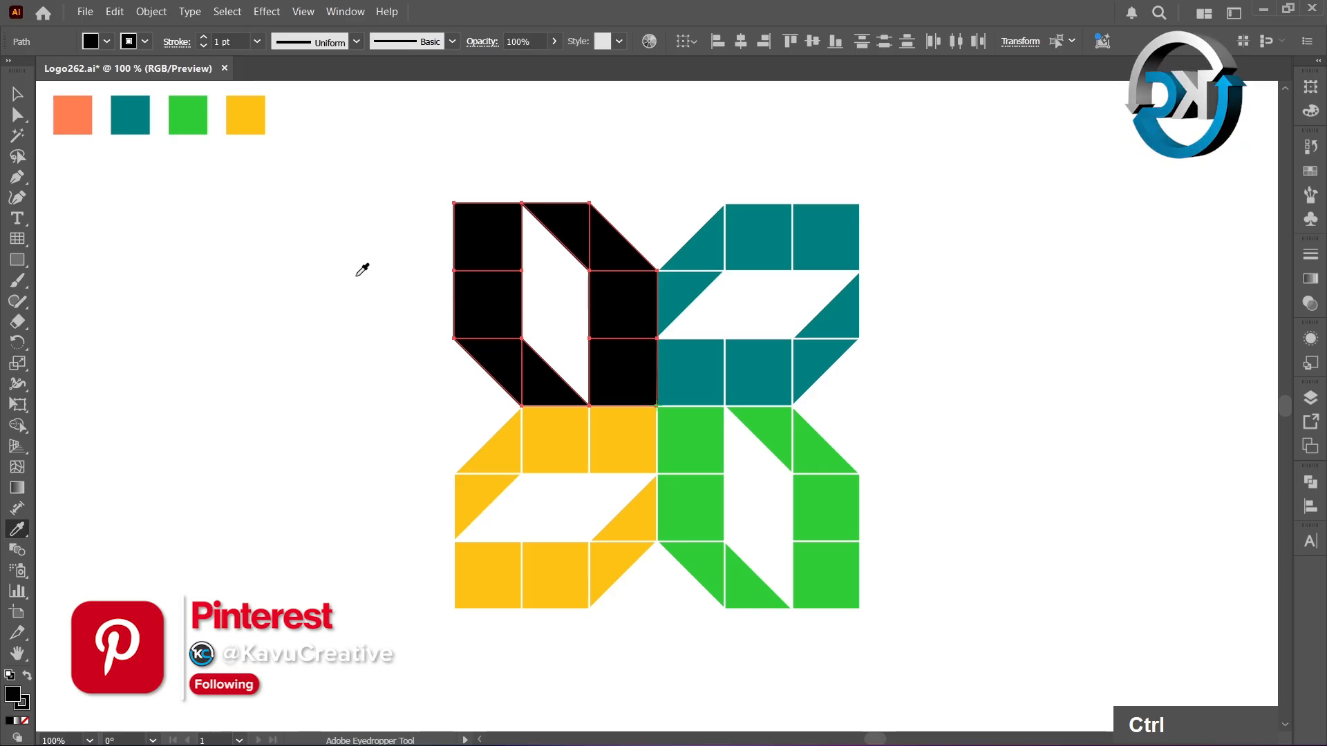
click(75, 128)
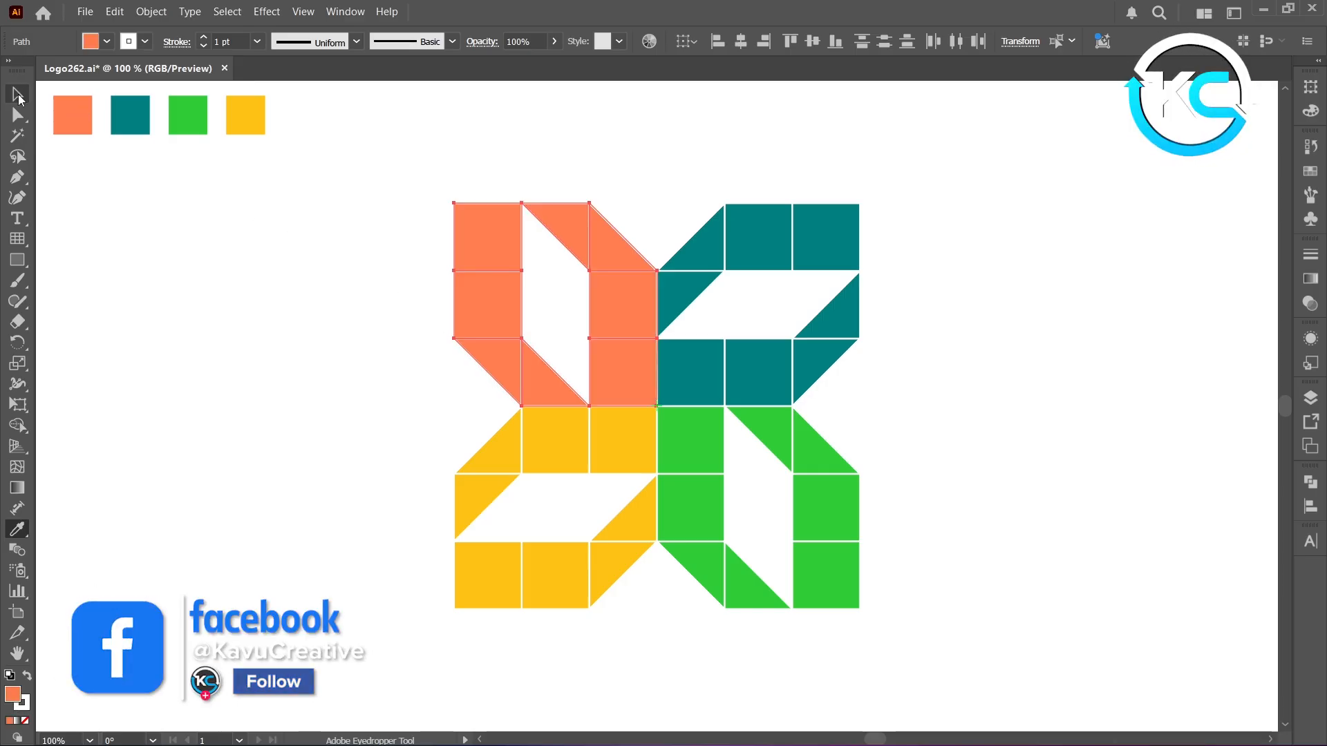
click(19, 99)
click(388, 477)
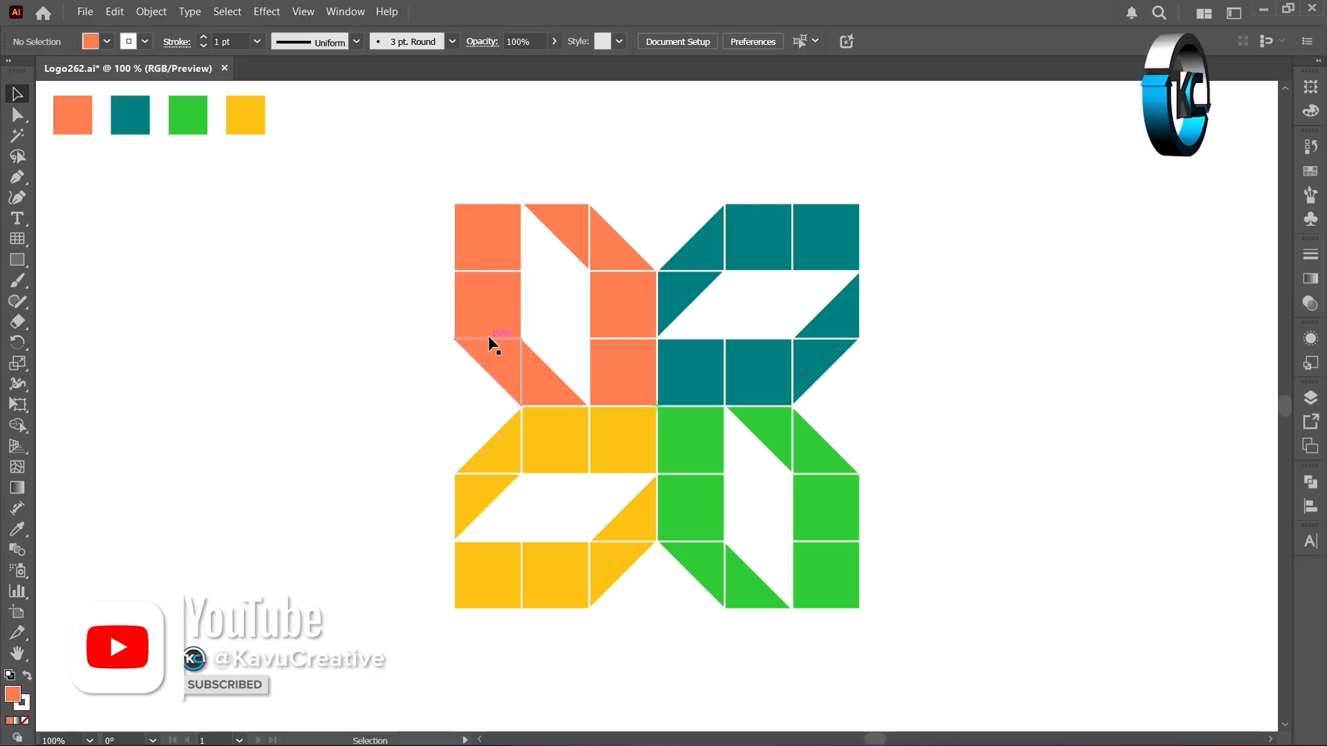
- Expand the fill and stroke of the entire four-colour emblem
drag(392, 163, 905, 628)
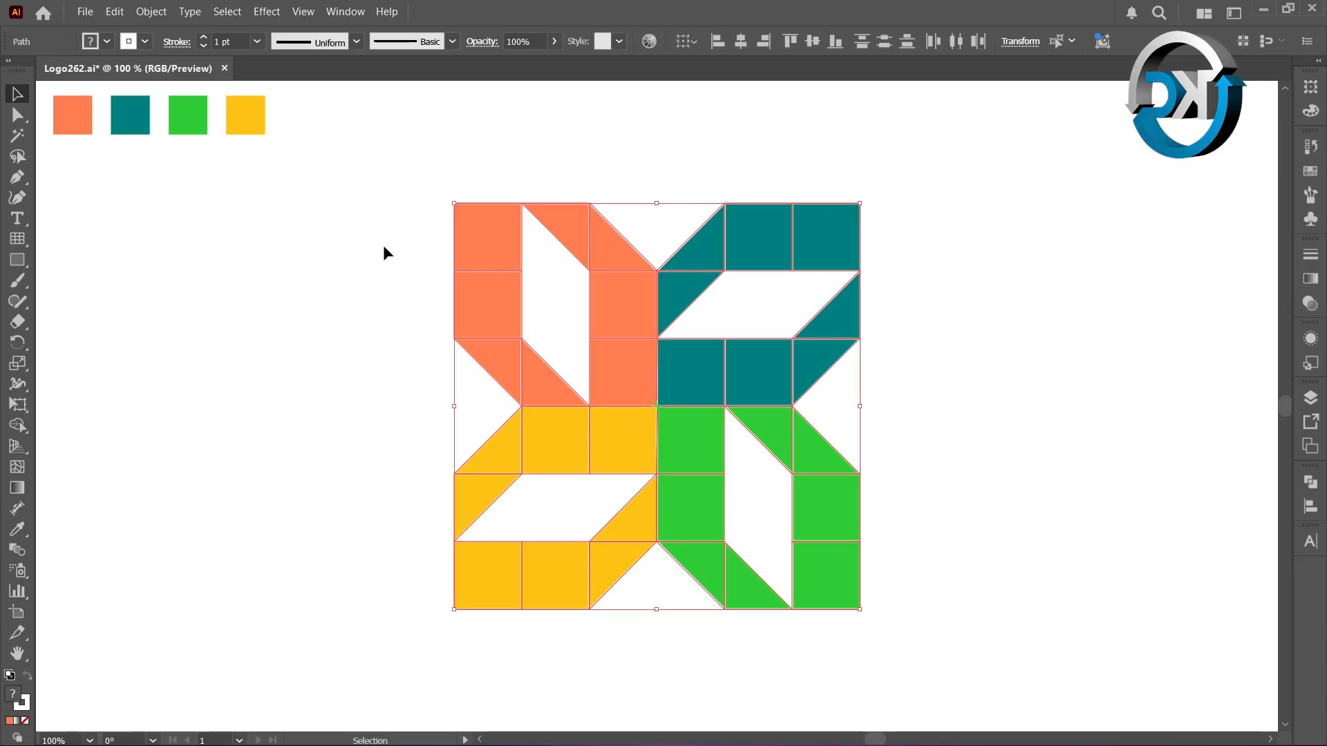
click(151, 11)
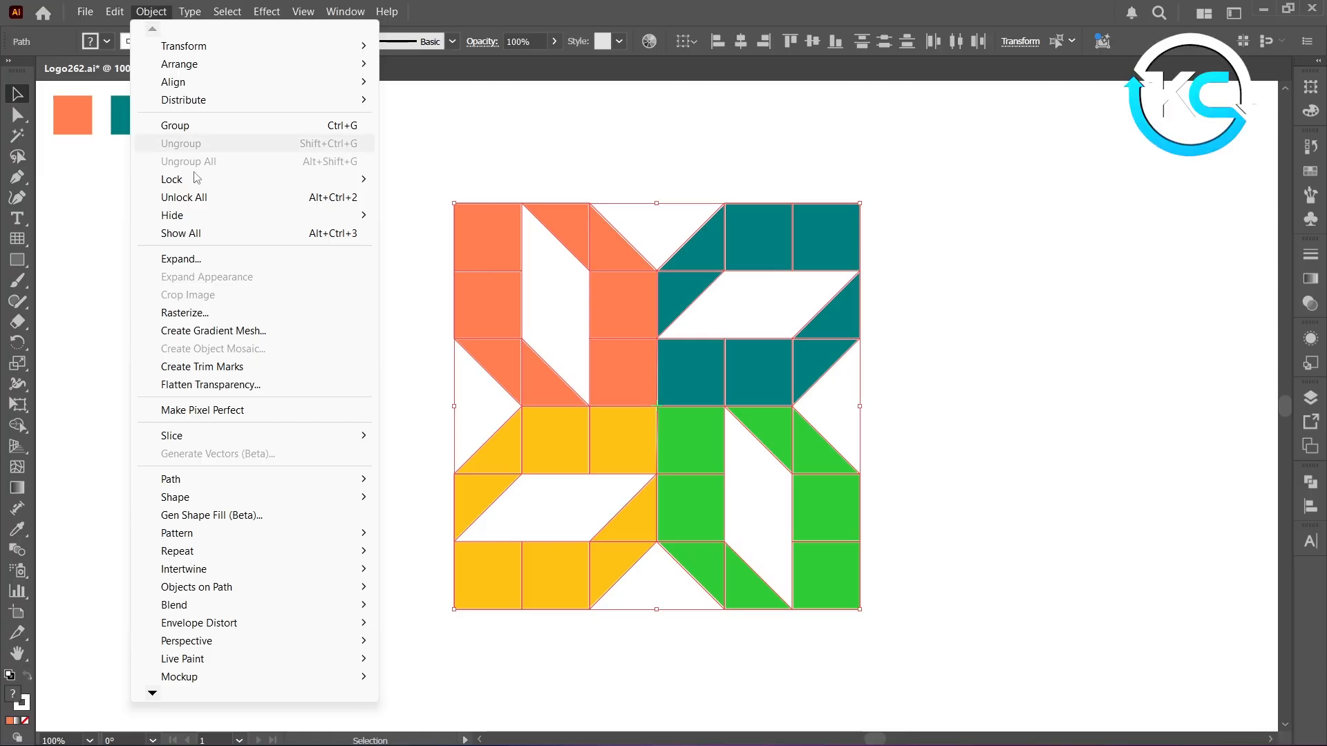
click(181, 259)
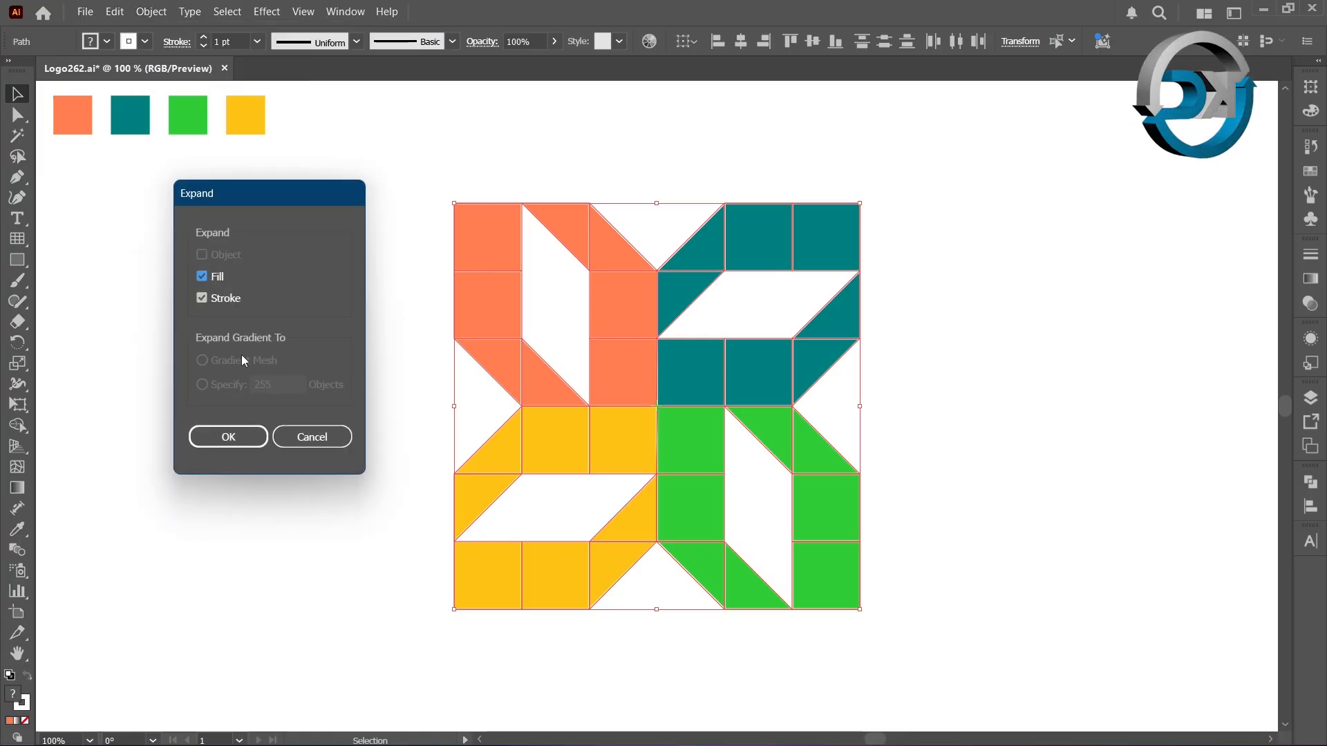
click(247, 445)
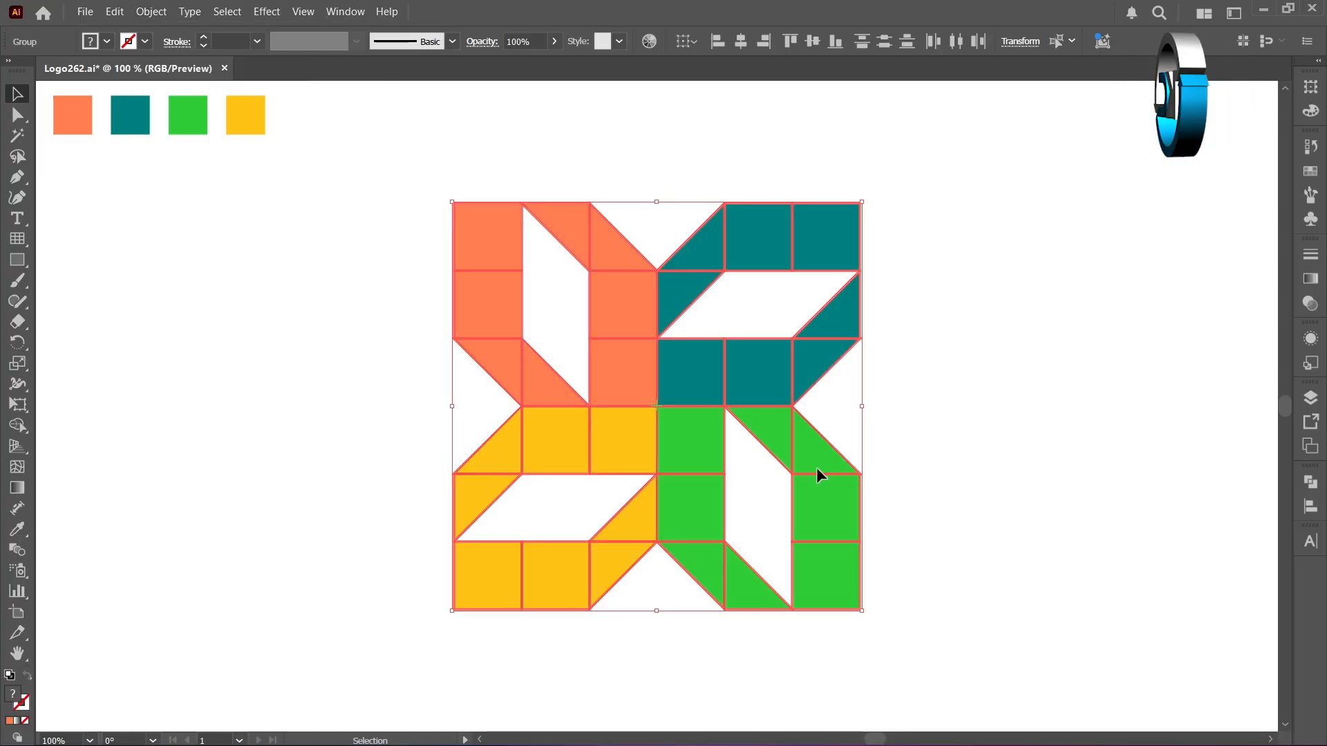
- Split the expanded emblem with Pathfinder's Divide operation and clear the selection
click(1310, 486)
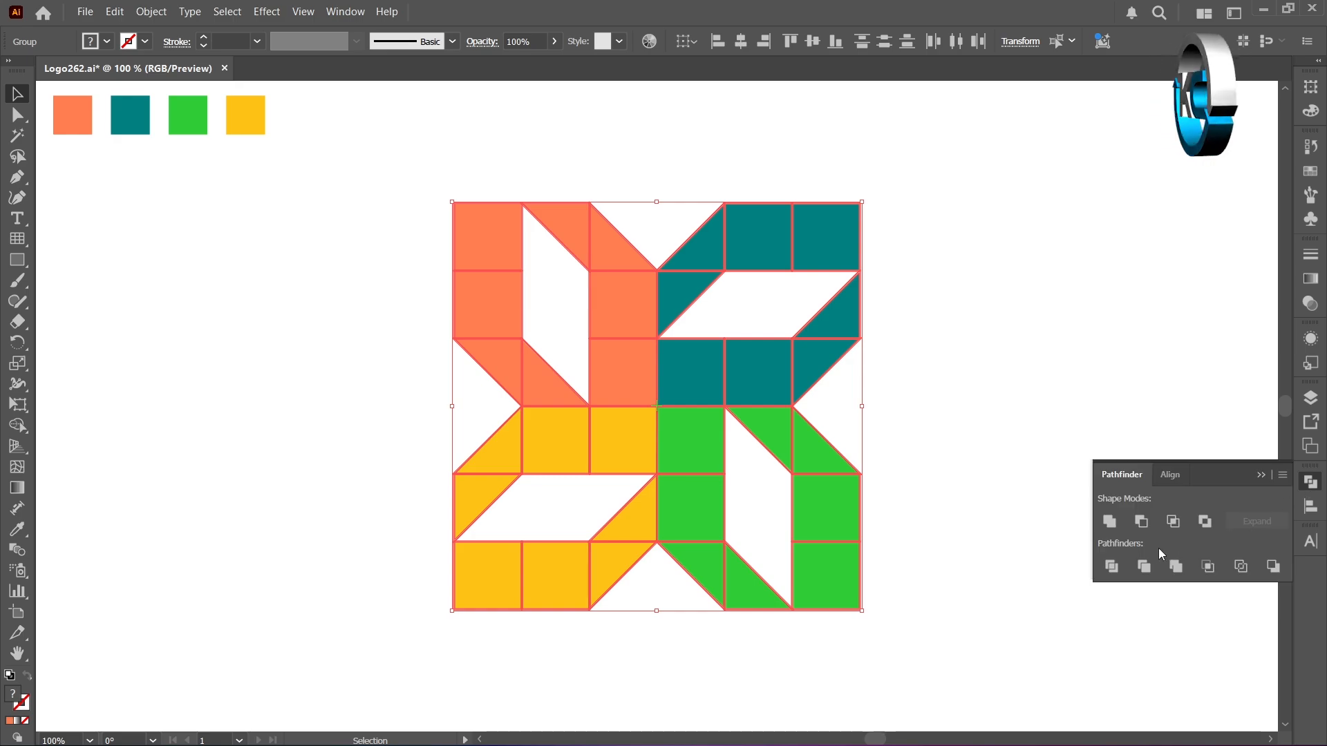
click(1121, 568)
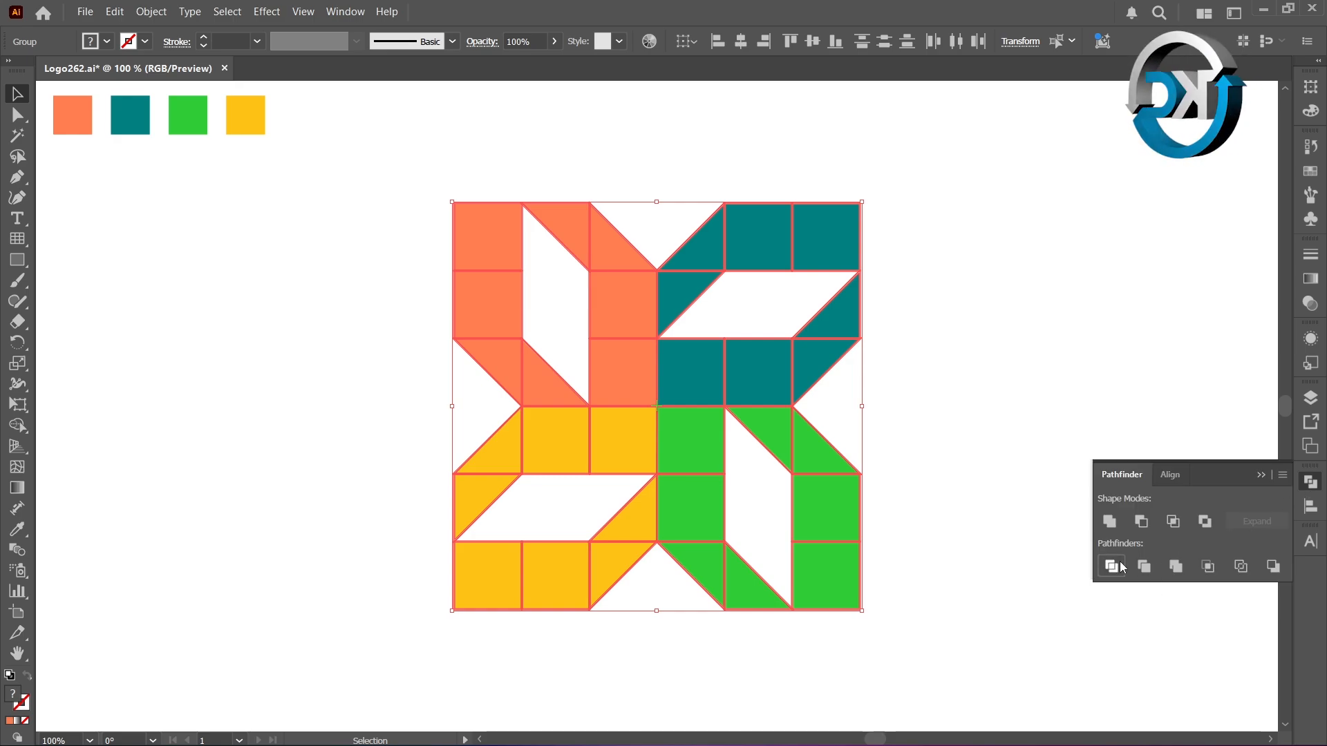
click(325, 377)
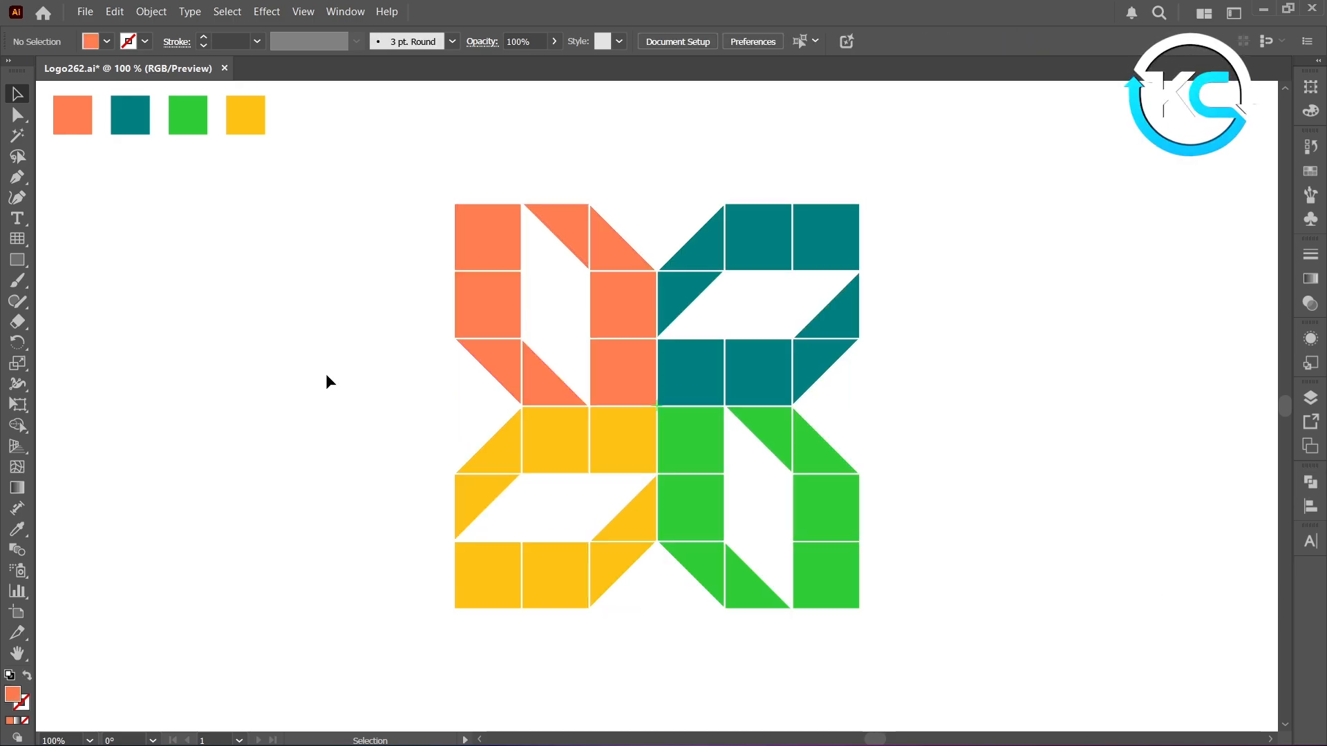
- Select all the white divider pieces between the coloured tiles with the Magic Wand and delete them
click(20, 137)
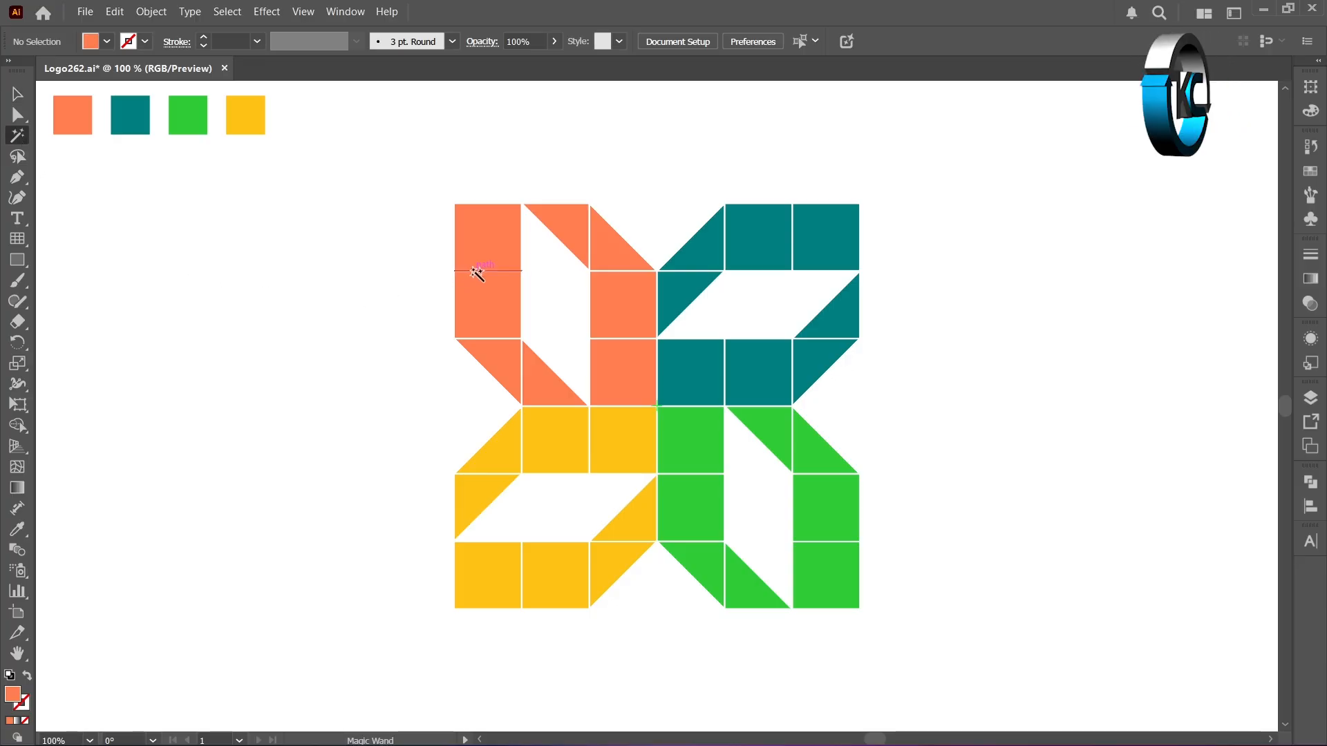
click(476, 273)
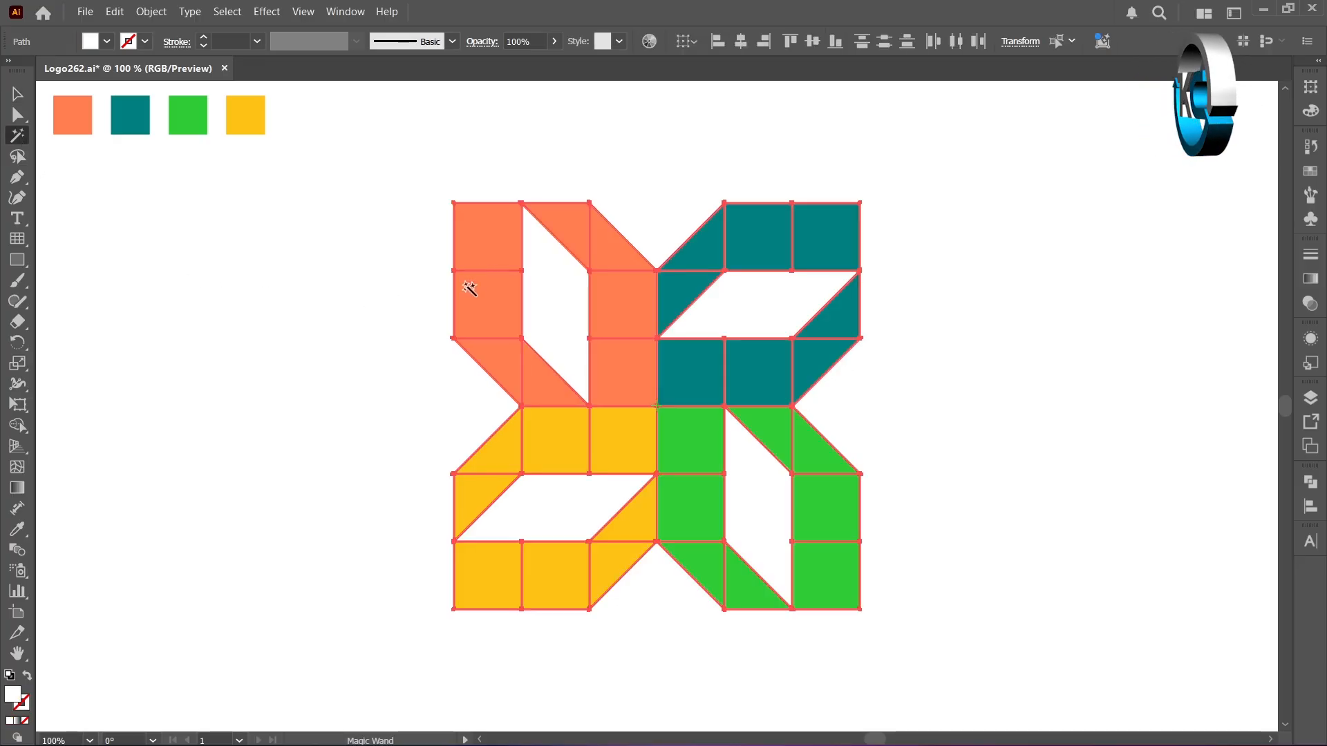
key(Delete)
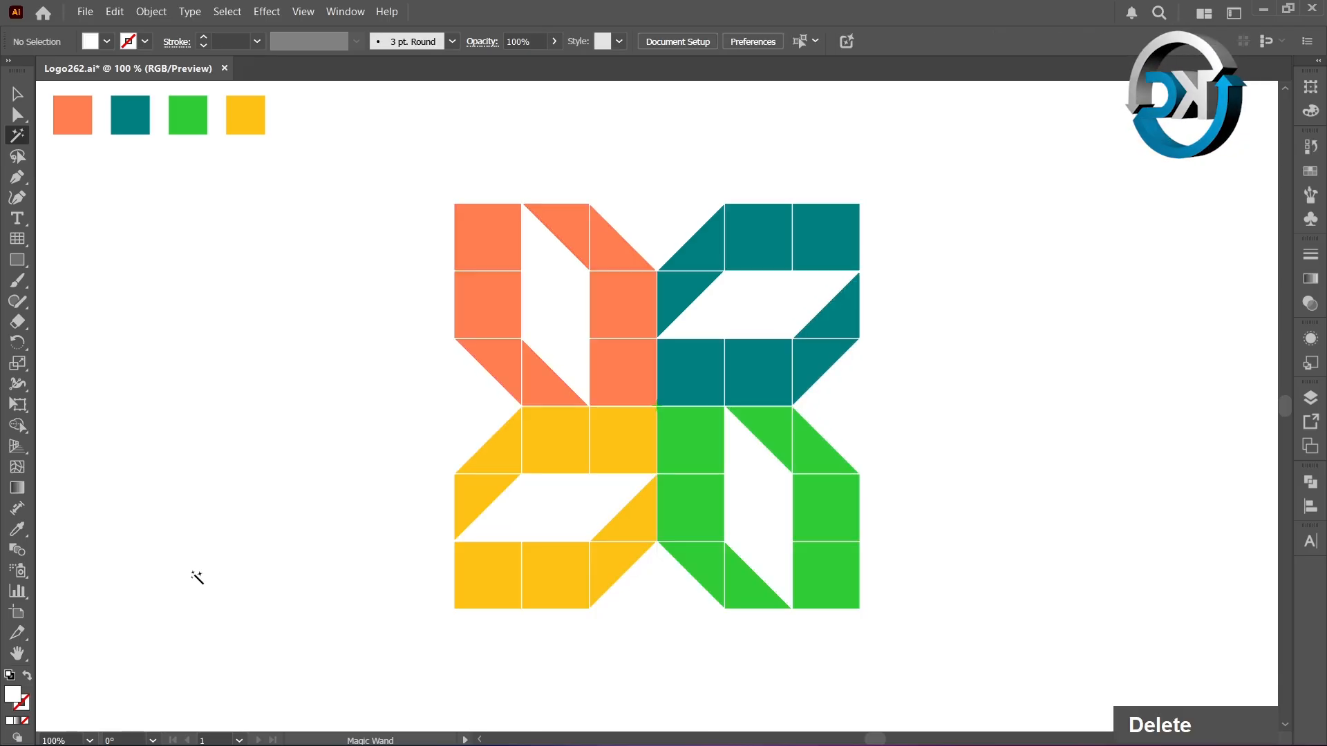
key(v)
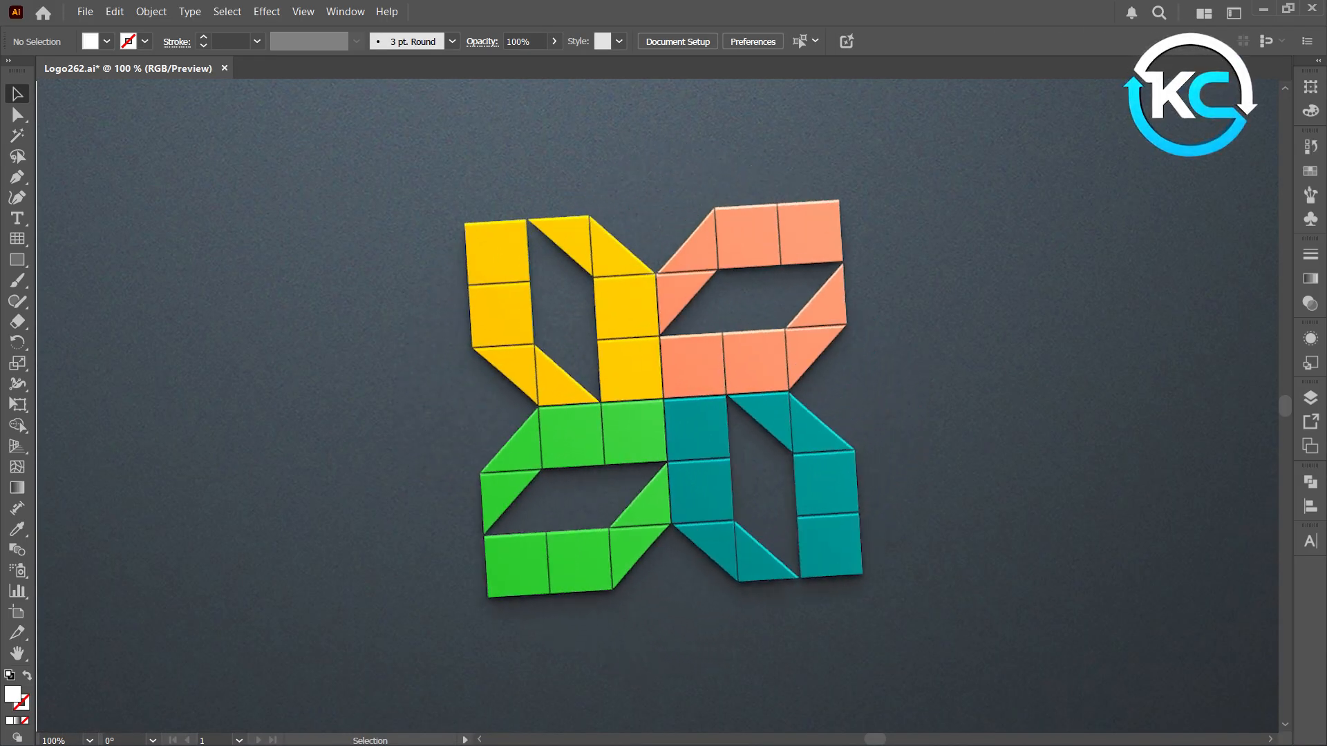